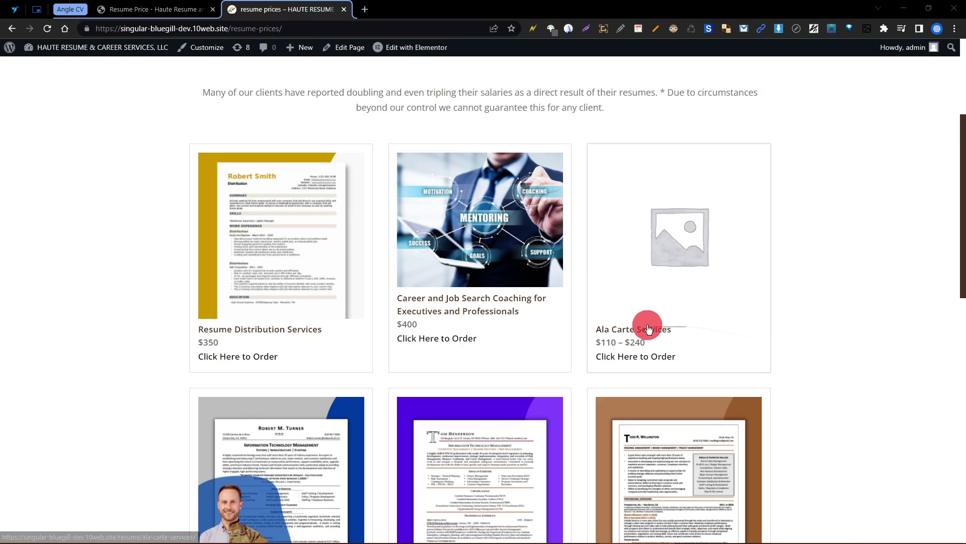
- On the Mid-Level Professional page, compare Competitive Edge with Get Hired Resume Package ($1,399)
scroll(647, 301, "down", 5)
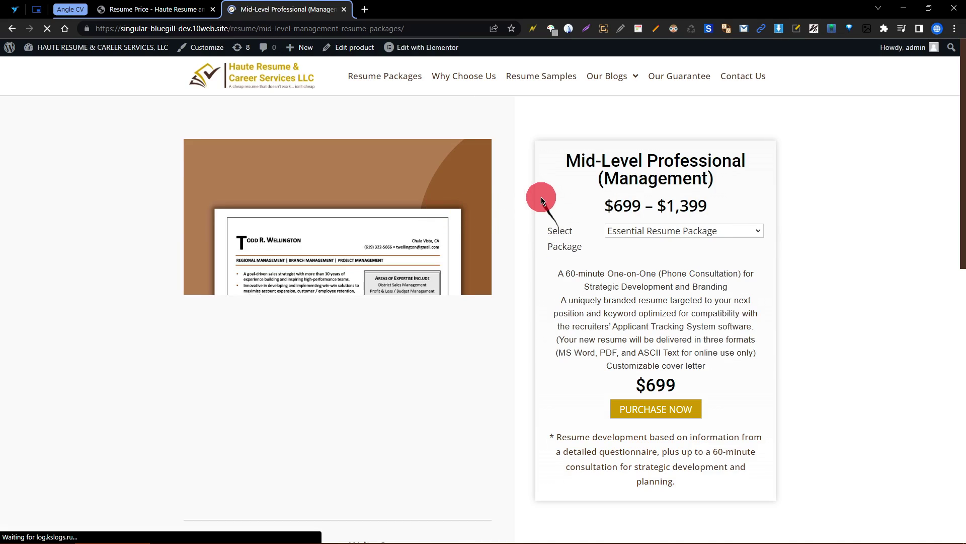
left_click(624, 230)
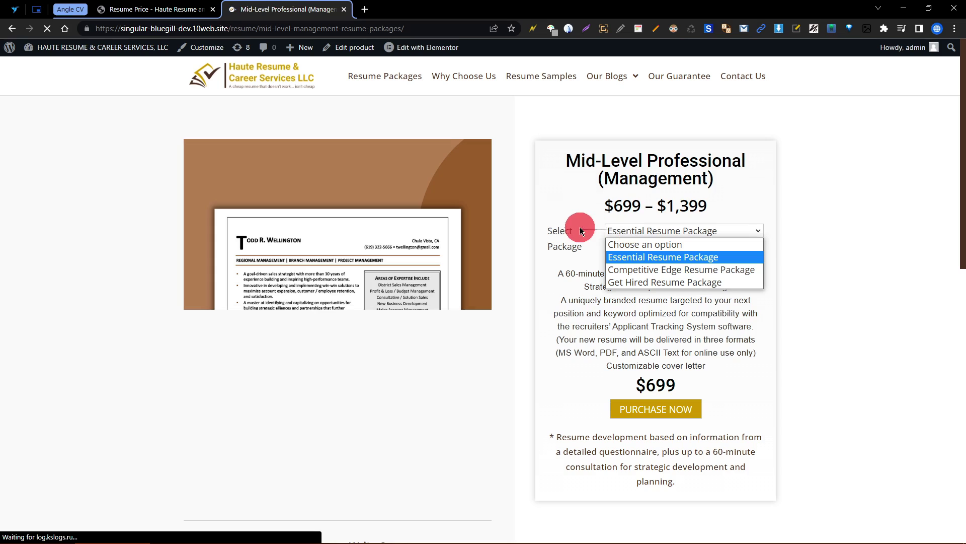
left_click(572, 231)
left_click(675, 230)
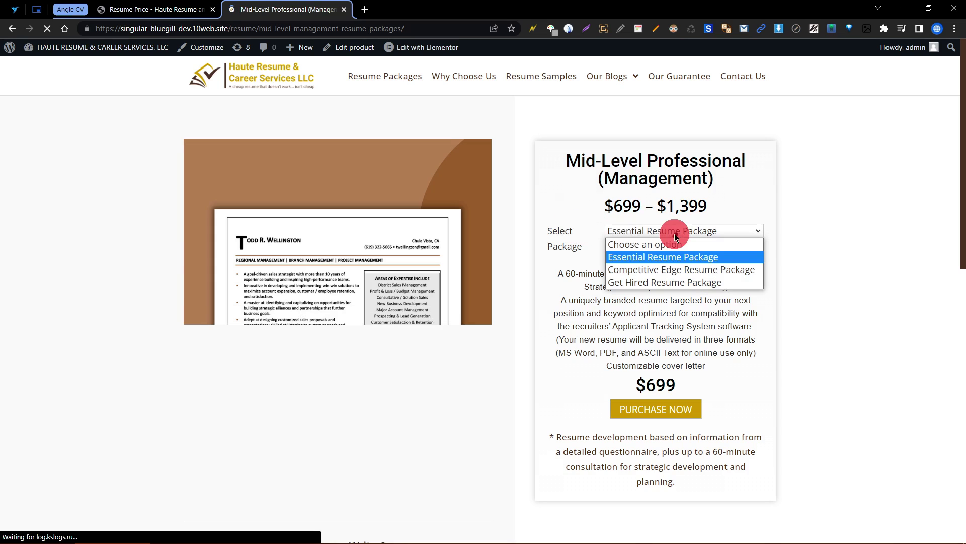
left_click(640, 278)
left_click(649, 231)
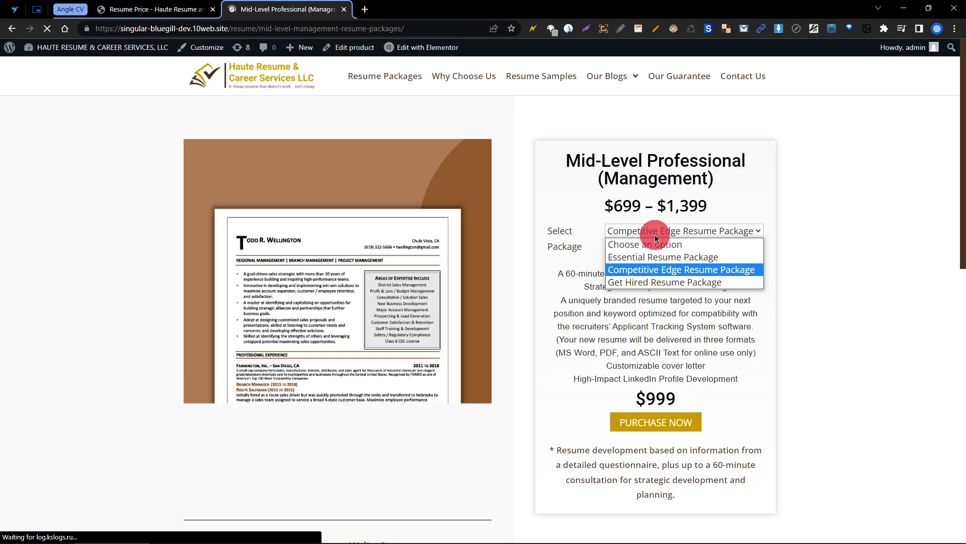
left_click(652, 281)
scroll(563, 242, "down", 7)
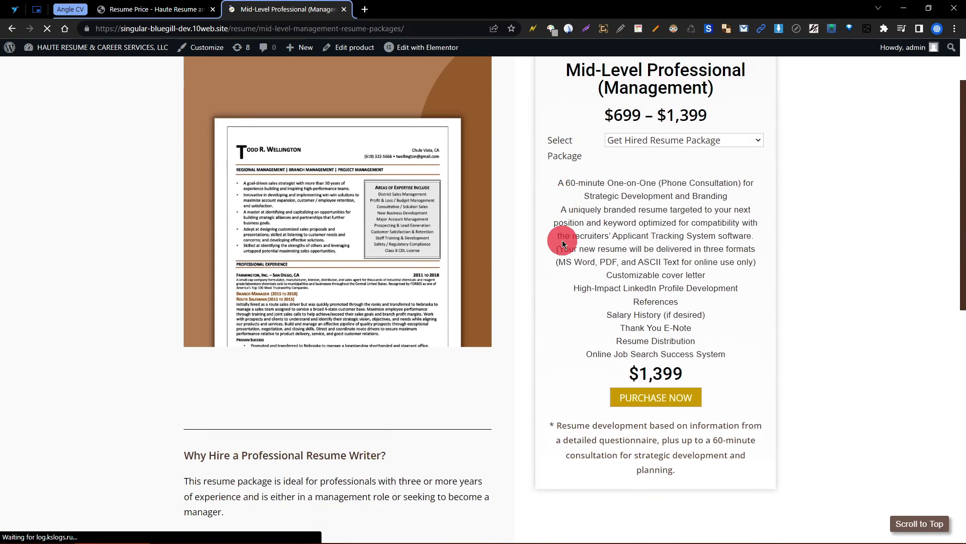
scroll(563, 240, "up", 7)
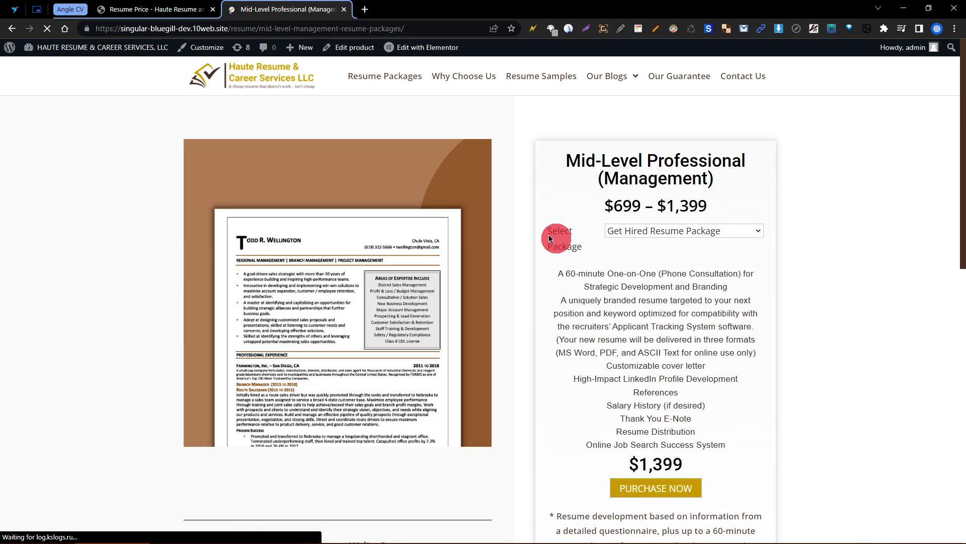
- Select the product name in the client's Freelancer message, then go back to the product page
key("ctrl+1")
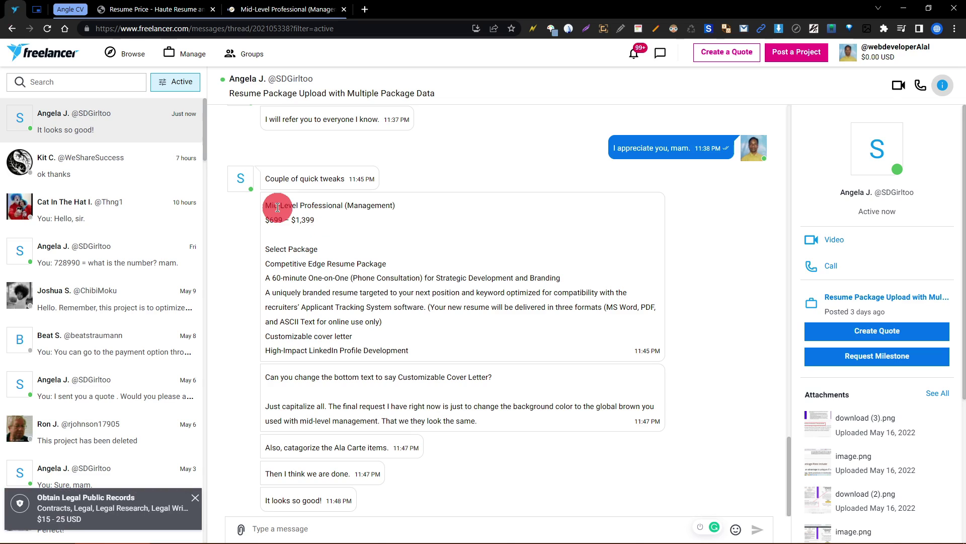
left_click_drag(266, 207, 346, 182)
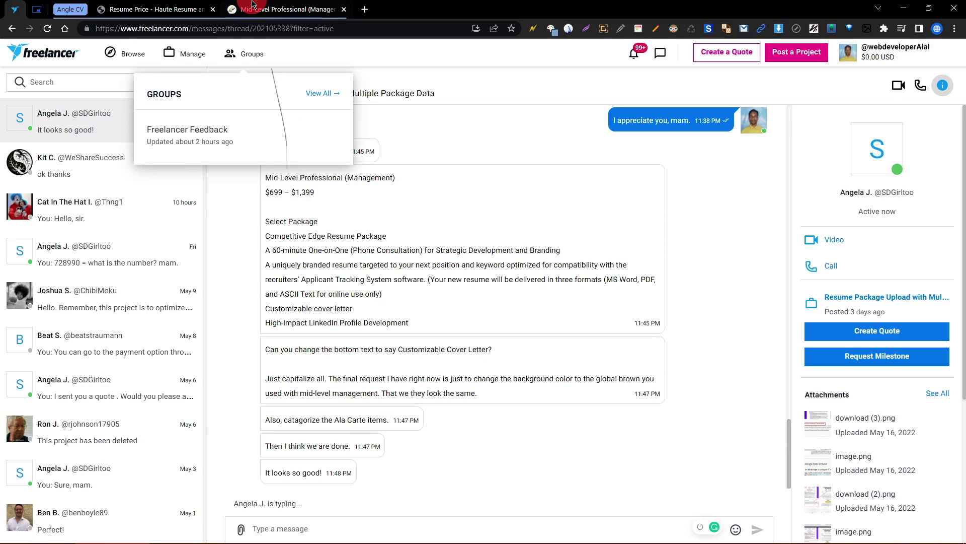
left_click(254, 5)
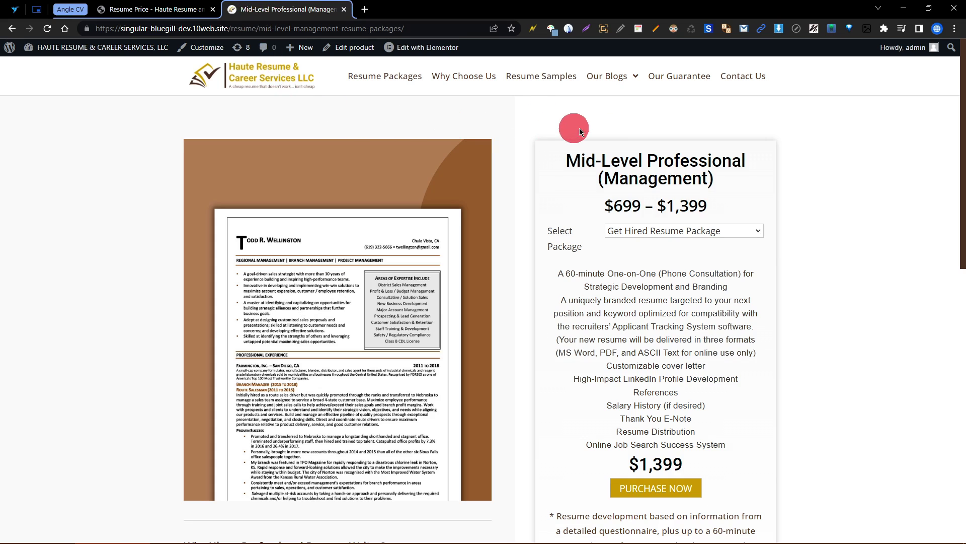
- Select the product title, scroll the package features, then bring up the client's Freelancer thread
left_click_drag(572, 158, 750, 162)
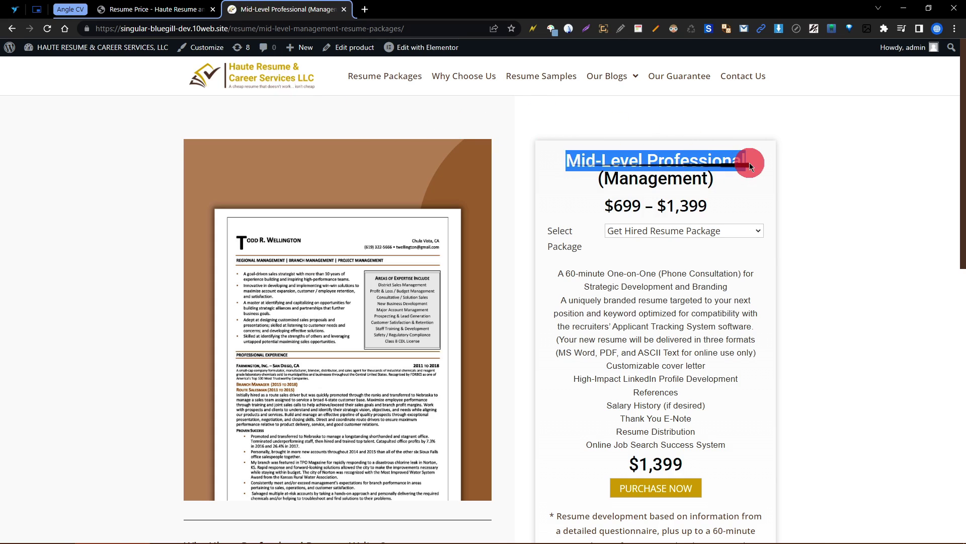
left_click(667, 168)
scroll(535, 404, "down", 3)
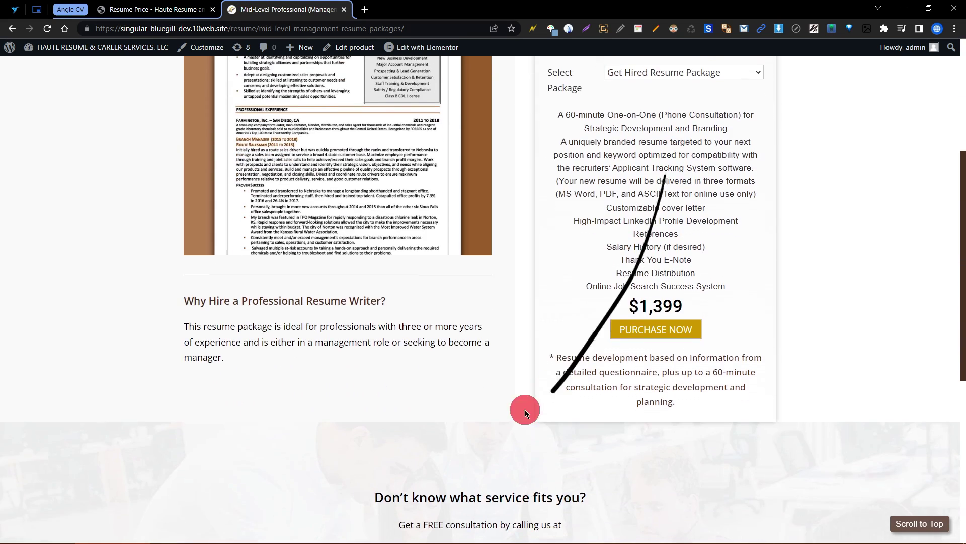
scroll(606, 234, "up", 2)
left_click(15, 9)
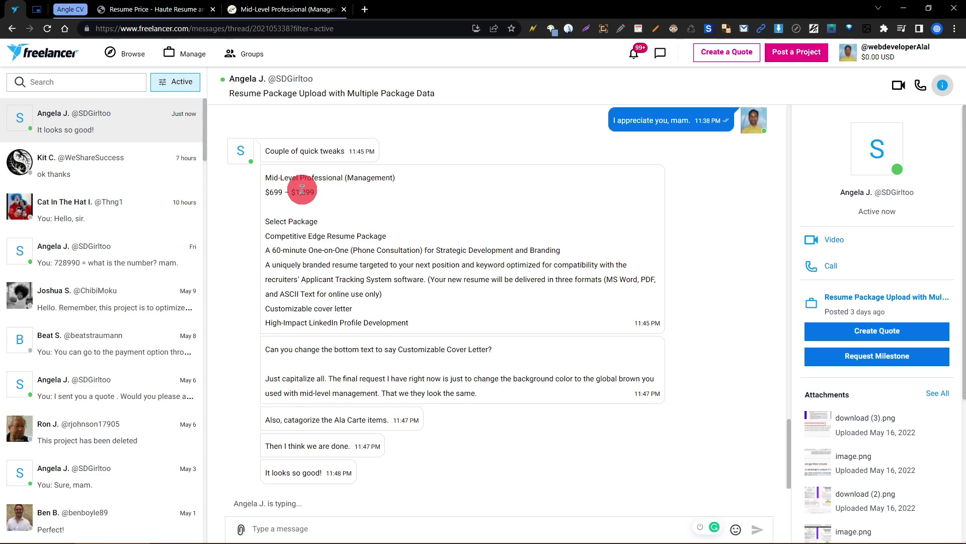
- Go back to the Mid-Level Professional (Management) product page
left_click(296, 9)
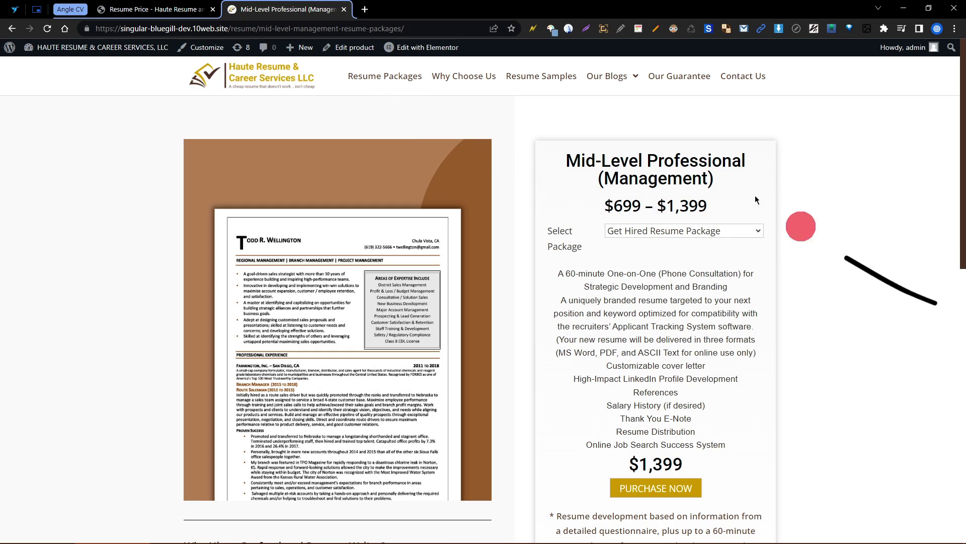
- Use Edit product in the admin bar to edit Mid-Level Professional (Management)
left_click(352, 48)
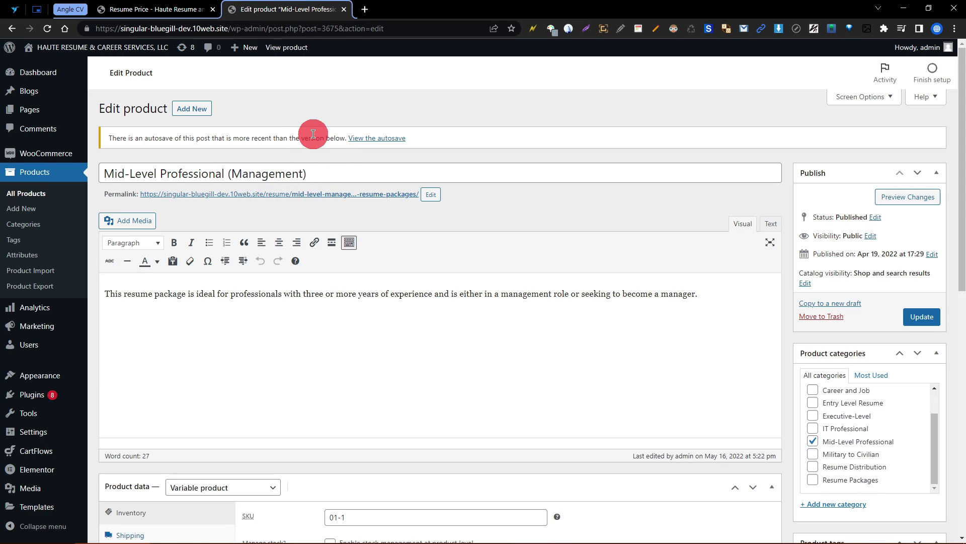
scroll(313, 134, "down", 4)
scroll(314, 134, "up", 5)
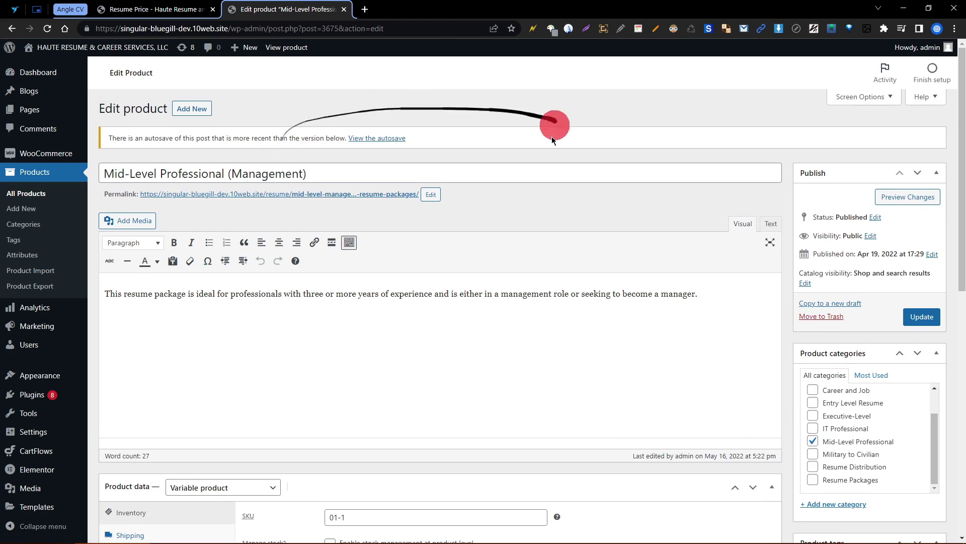
scroll(321, 103, "down", 2)
scroll(322, 103, "down", 2)
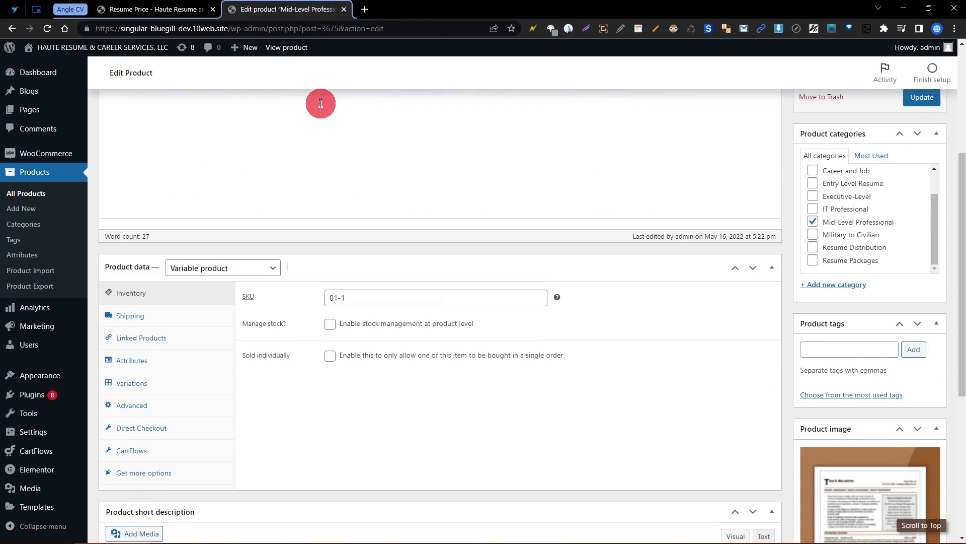
scroll(249, 179, "down", 2)
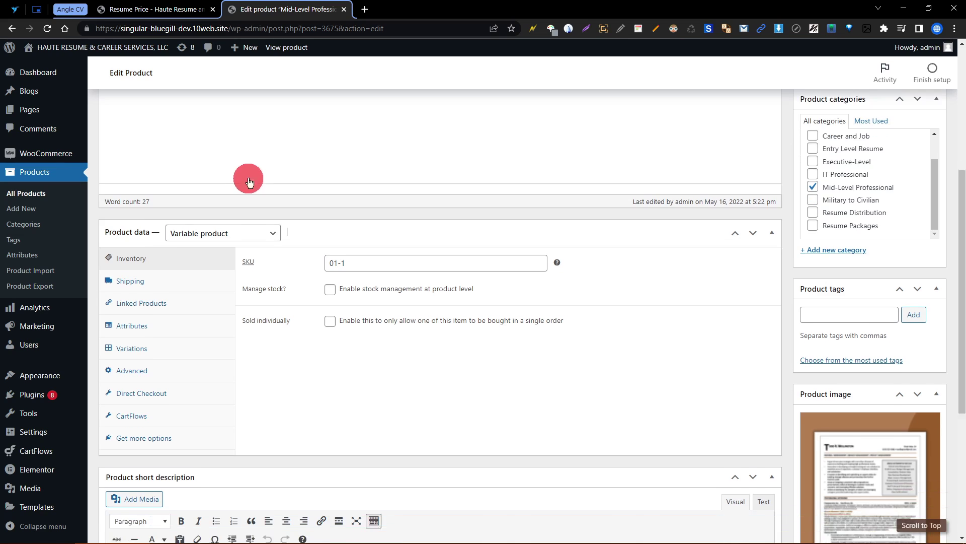
scroll(249, 176, "up", 6)
left_click_drag(111, 173, 377, 177)
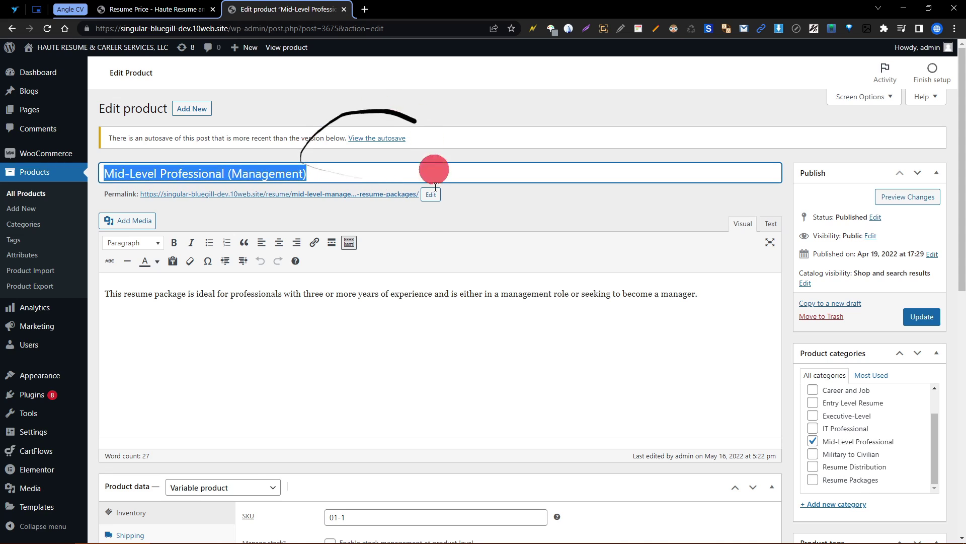
left_click(119, 171)
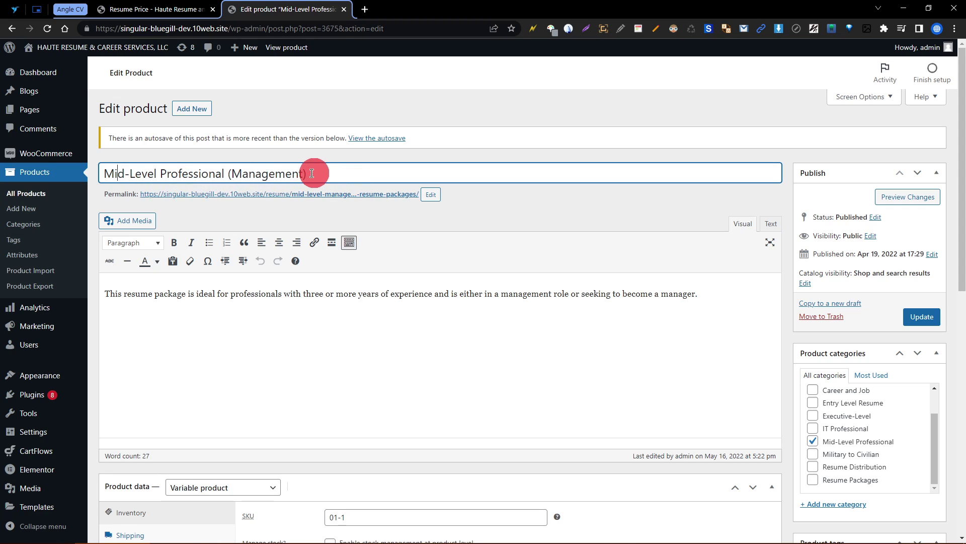
scroll(235, 172, "down", 2)
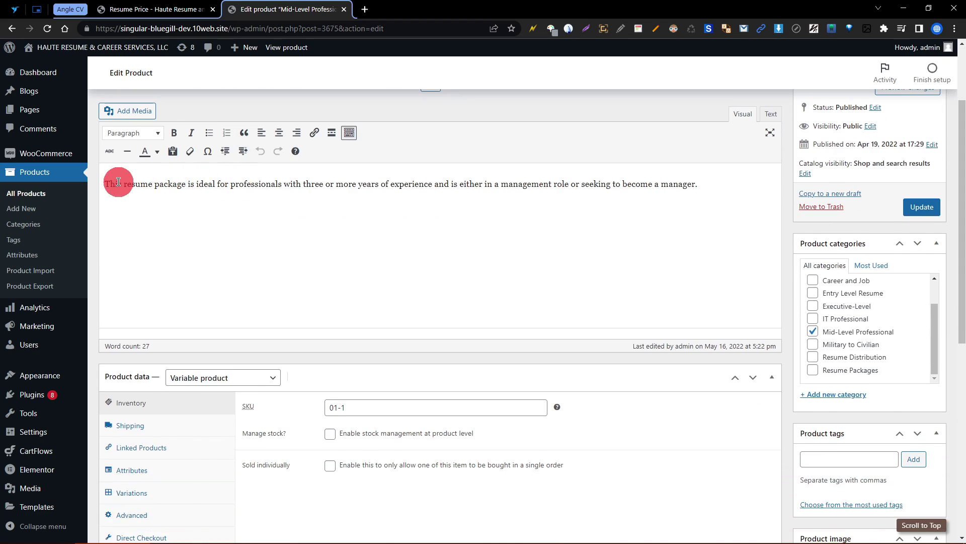
left_click_drag(118, 183, 694, 184)
left_click(347, 187)
scroll(348, 188, "down", 7)
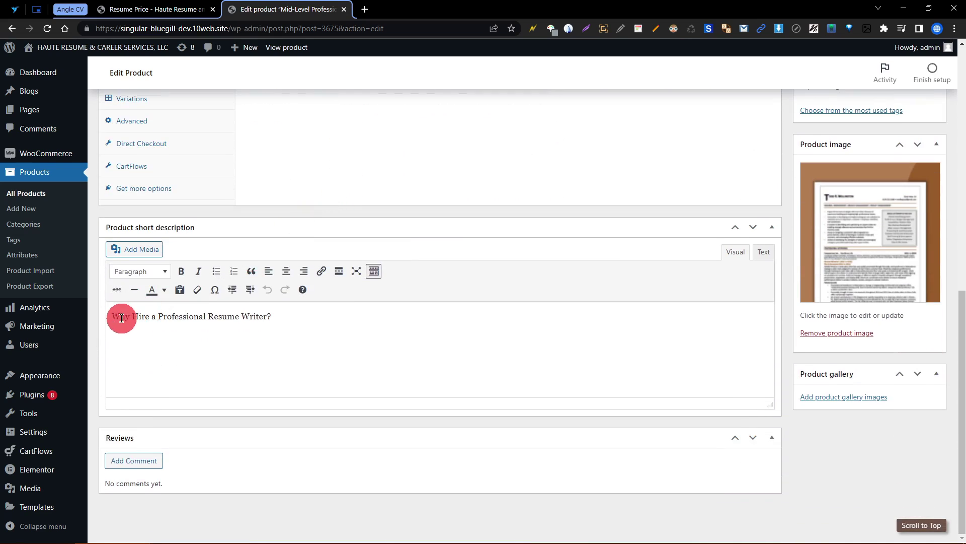
left_click_drag(121, 318, 292, 319)
left_click(292, 319)
scroll(292, 320, "up", 3)
scroll(292, 319, "down", 3)
scroll(298, 297, "up", 6)
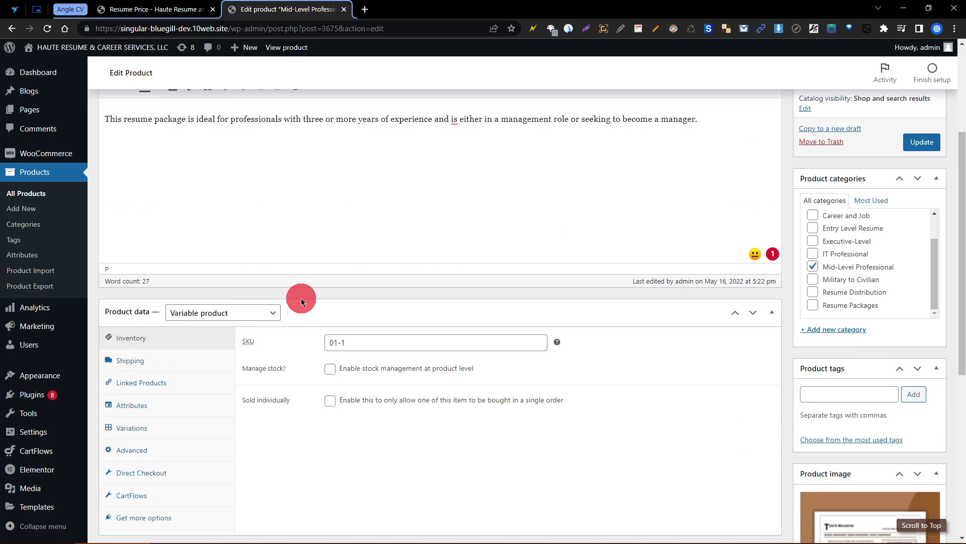
scroll(305, 302, "up", 3)
mouse_move(205, 201)
left_mouse_down()
mouse_move(308, 199)
mouse_move(248, 198)
mouse_move(190, 167)
left_mouse_up()
scroll(250, 184, "down", 2)
scroll(250, 184, "up", 2)
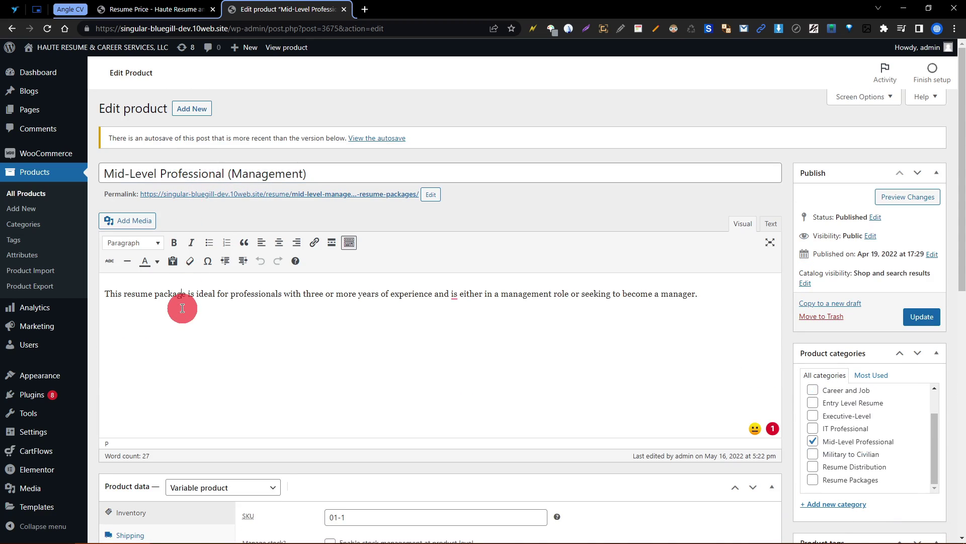
scroll(182, 305, "down", 4)
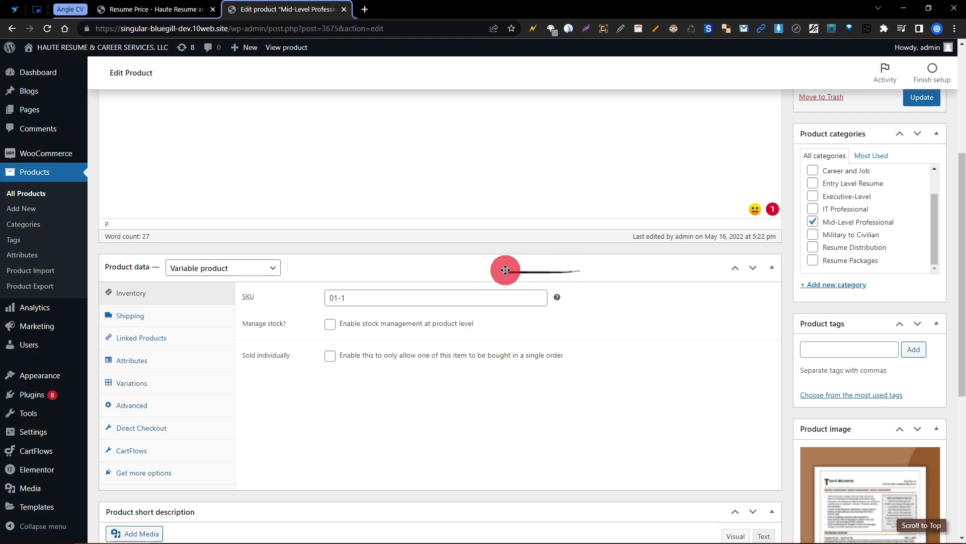
left_click(503, 269)
left_click_drag(503, 269, 219, 277)
left_click_drag(112, 265, 438, 266)
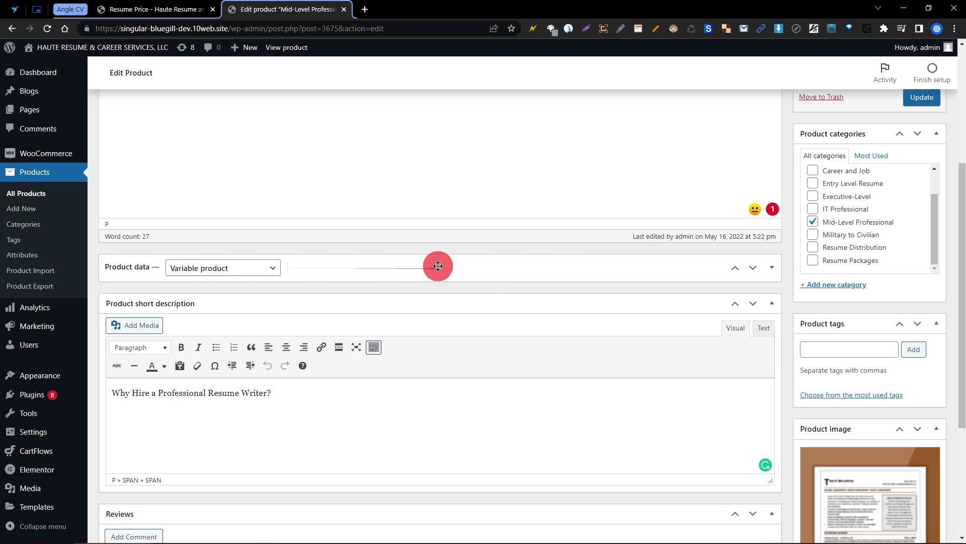
left_click(438, 265)
left_click(437, 265)
left_click(438, 266)
left_click(438, 266)
left_click(438, 266)
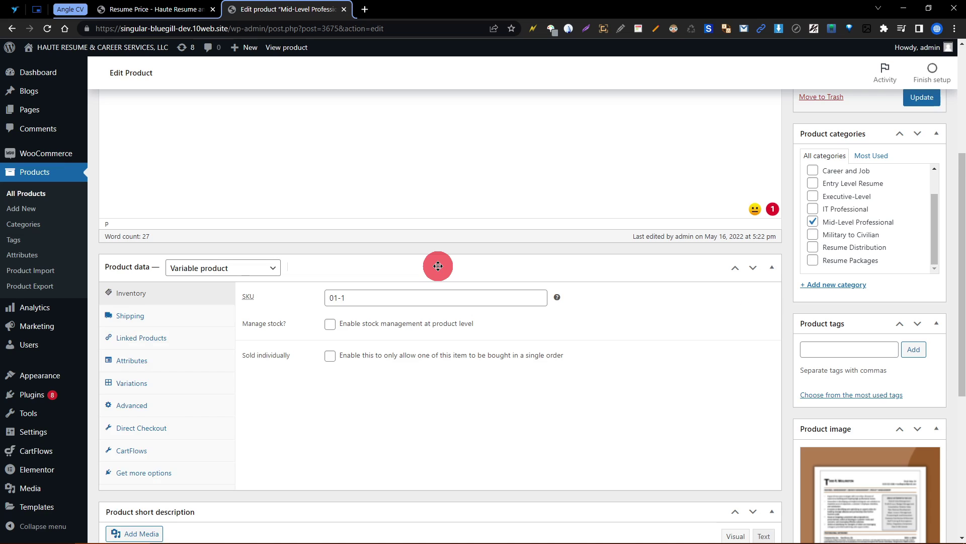
scroll(438, 265, "down", 4)
mouse_move(438, 266)
left_mouse_down()
mouse_move(172, 276)
mouse_move(123, 287)
mouse_move(242, 295)
left_mouse_up()
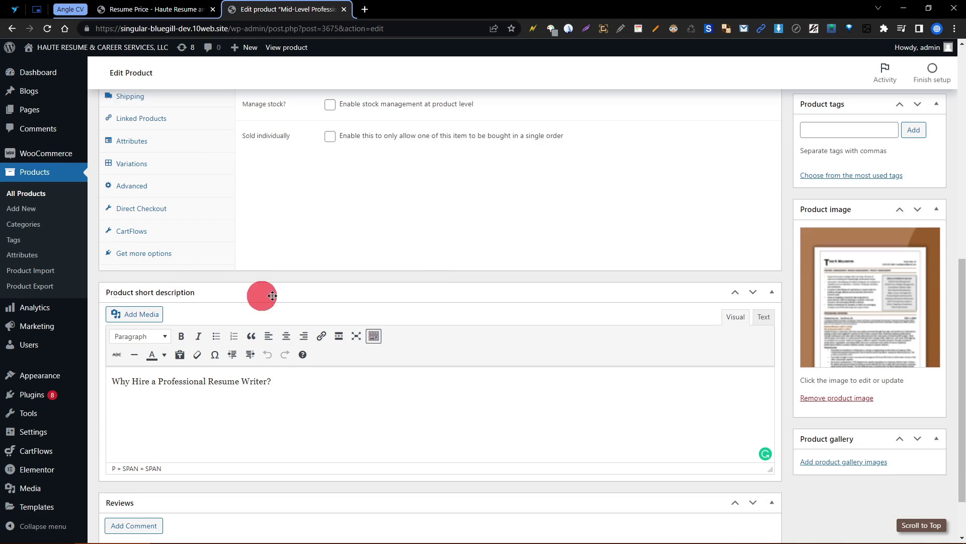
scroll(278, 297, "down", 2)
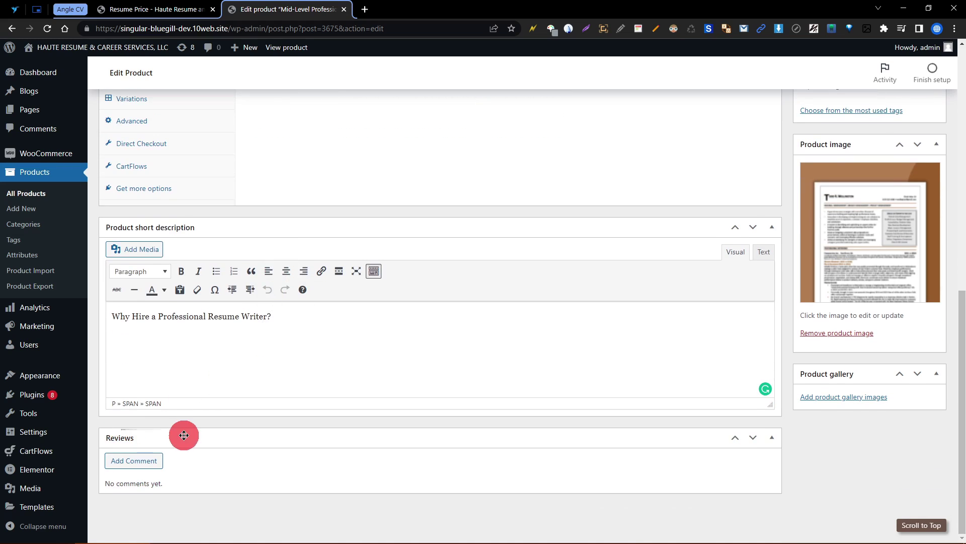
left_click(114, 435)
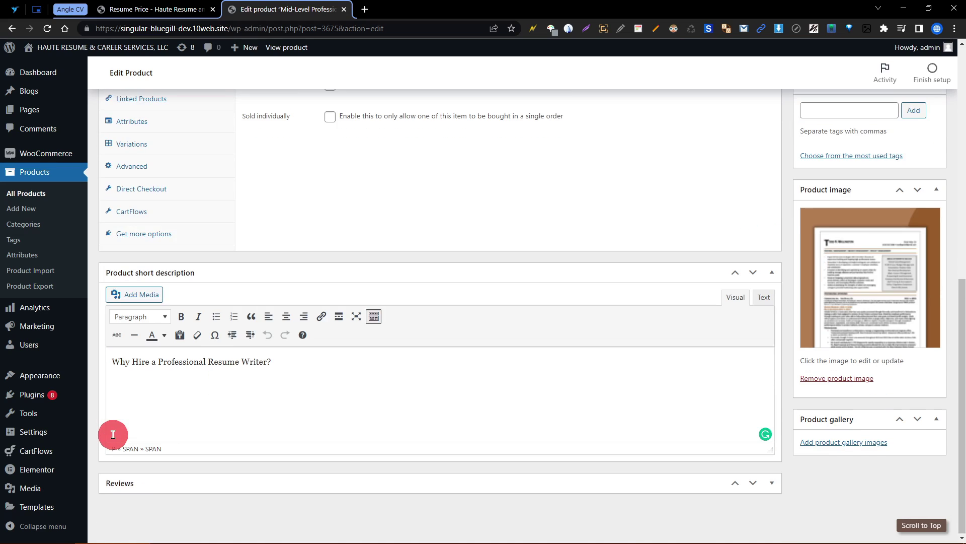
left_click(141, 490)
scroll(396, 306, "up", 7)
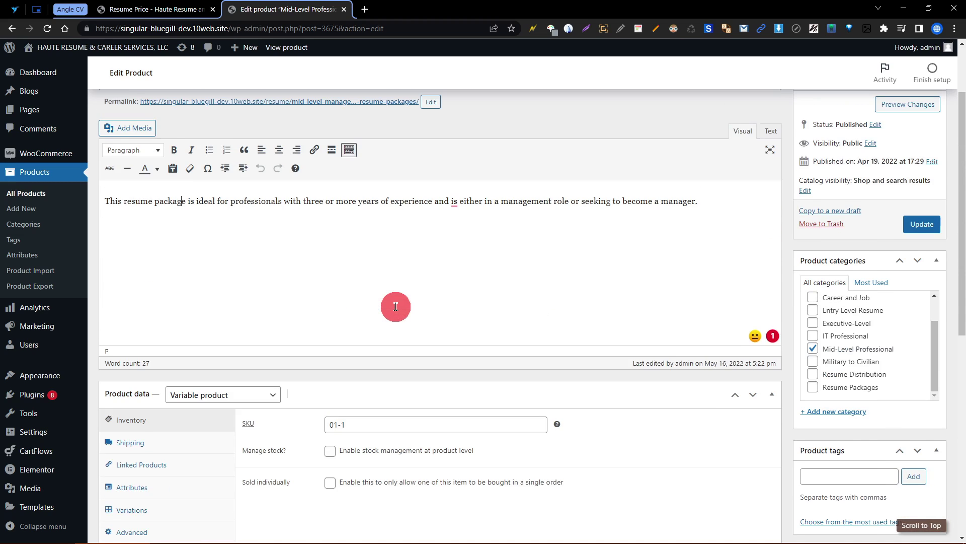
scroll(396, 306, "up", 2)
scroll(395, 302, "down", 4)
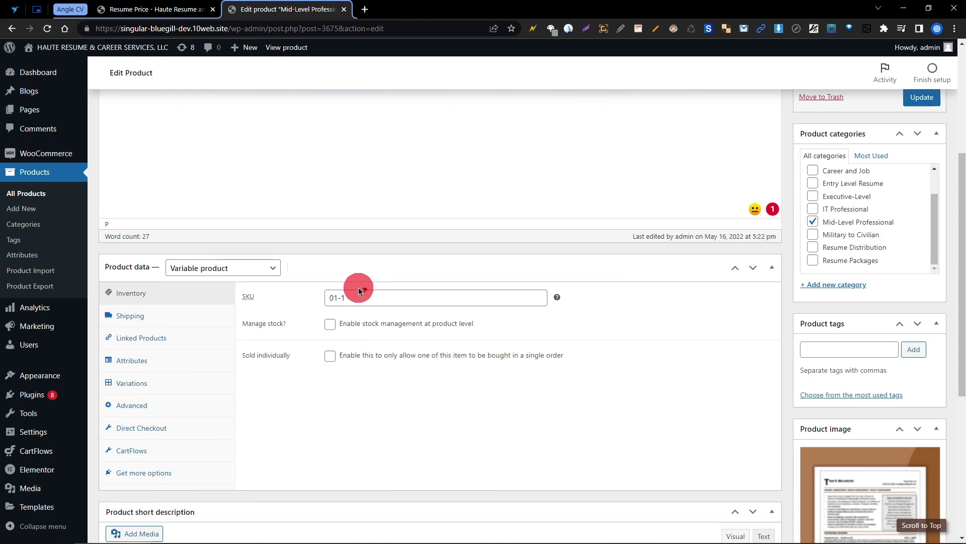
scroll(358, 288, "down", 2)
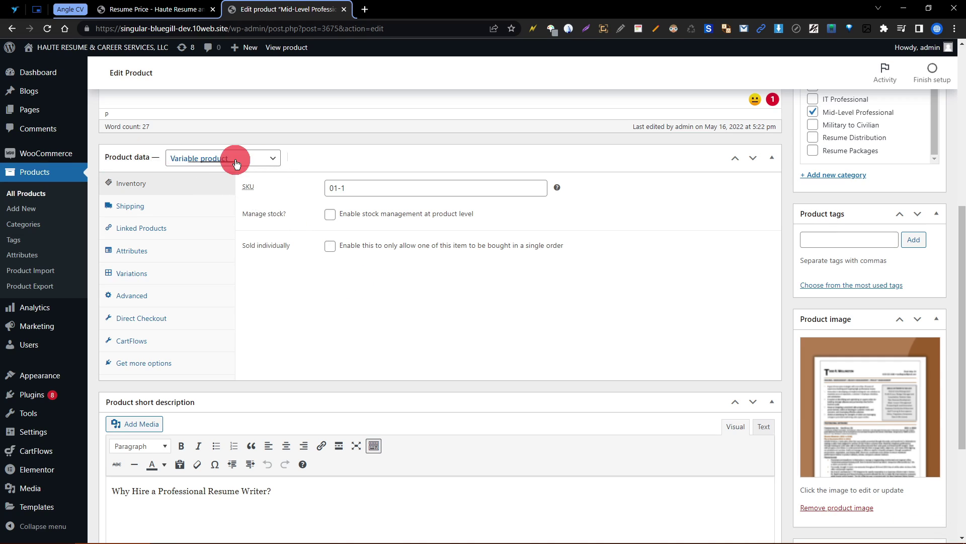
- Keep Variable product, then move through Shipping and Linked Products to the Attributes section
left_click(236, 160)
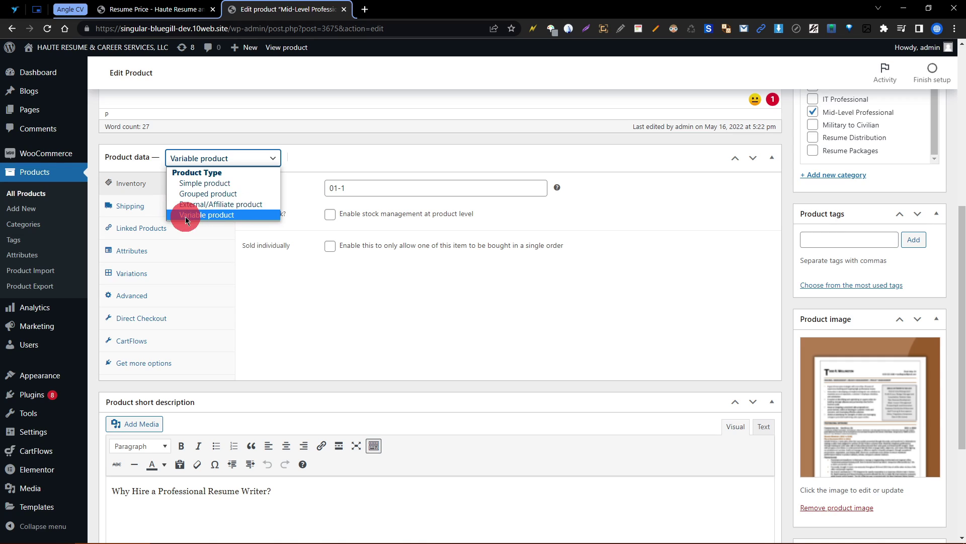
left_click(309, 259)
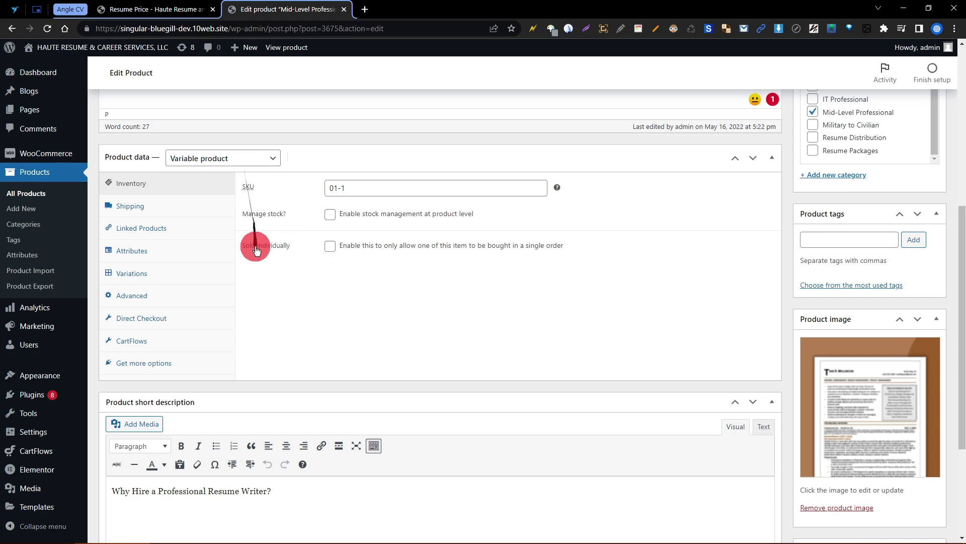
left_click(168, 216)
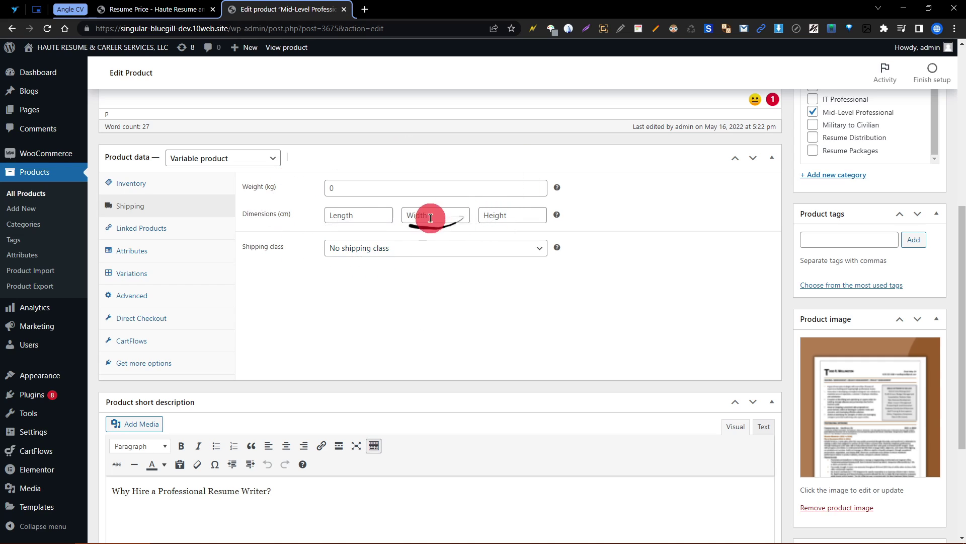
left_click(208, 230)
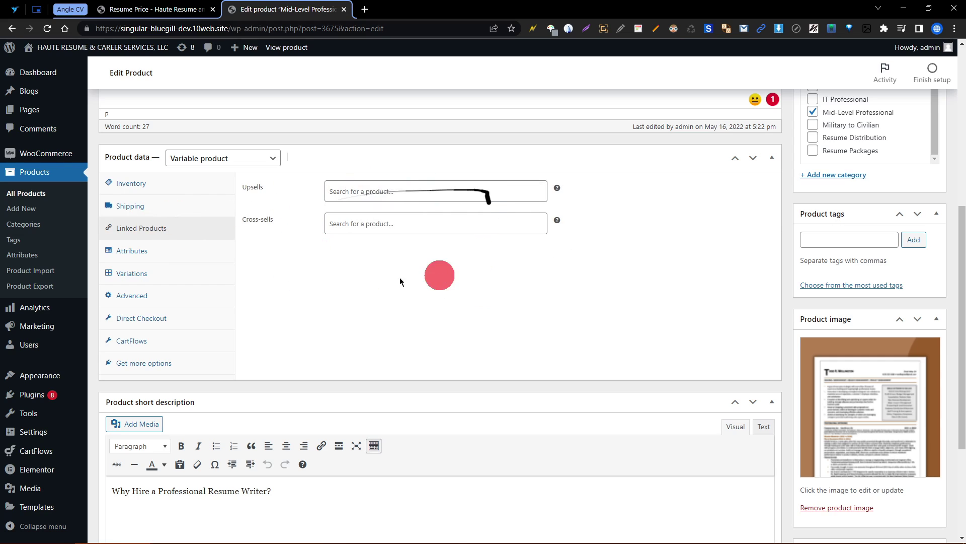
left_click(176, 263)
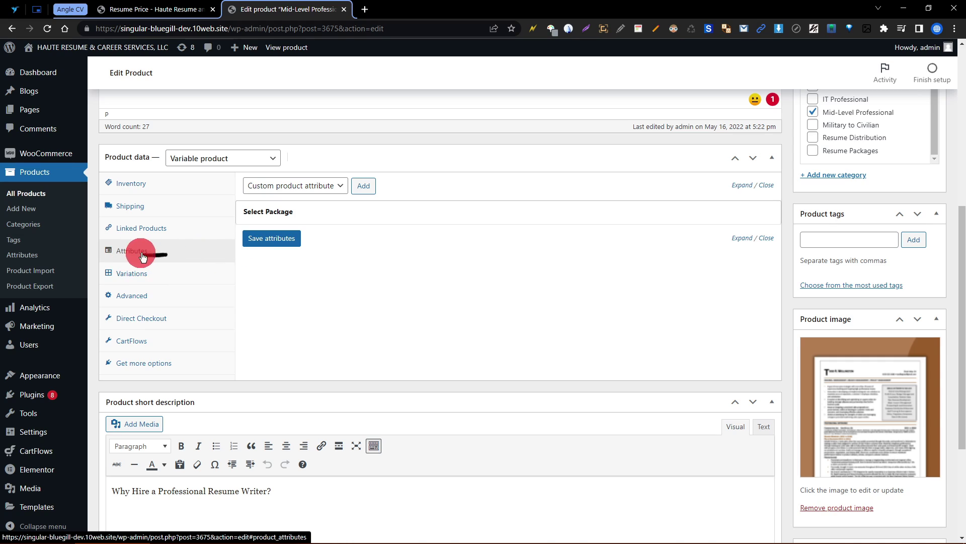
- Expand Select Package and highlight its Essential, Get Hired and Competitive Edge values
left_click(409, 222)
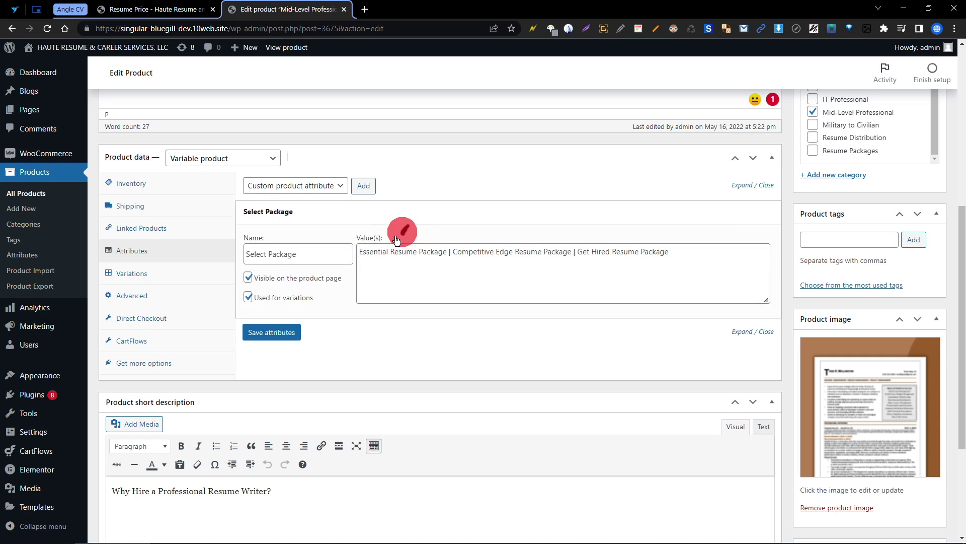
left_click(373, 252)
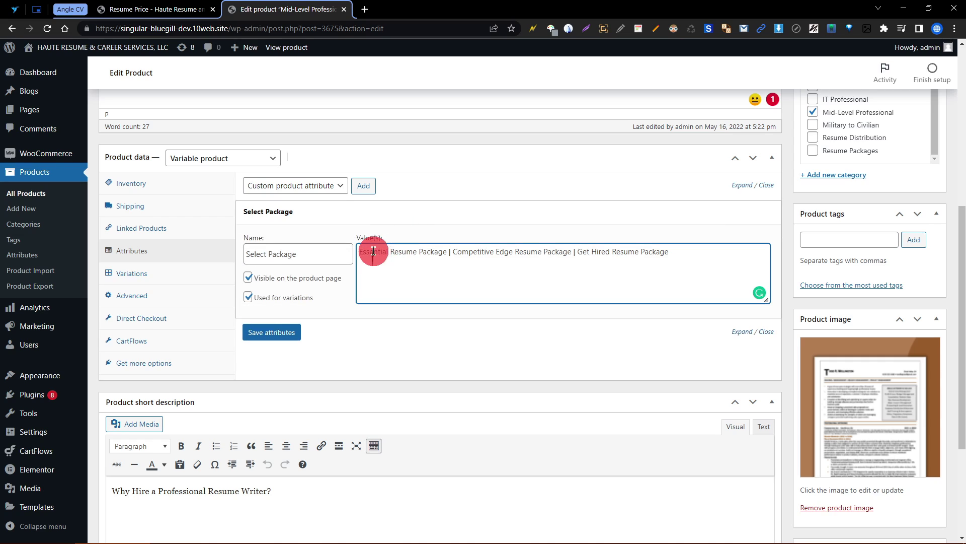
left_click_drag(374, 251, 443, 251)
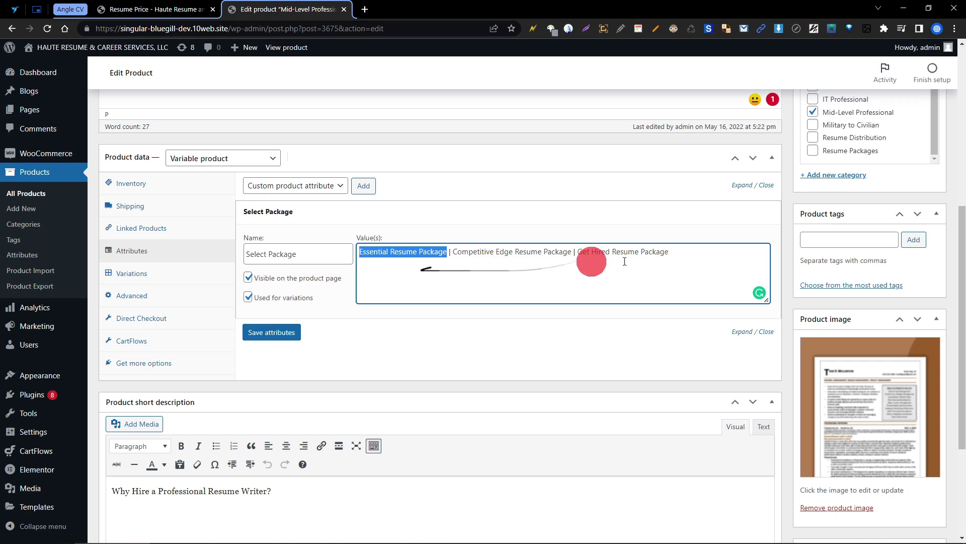
left_click_drag(583, 252, 699, 252)
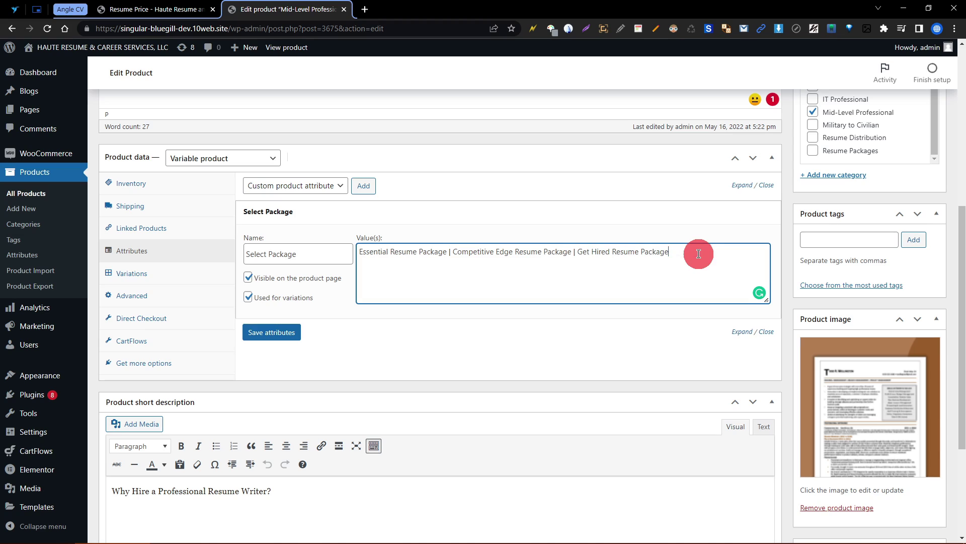
left_click_drag(453, 252, 534, 254)
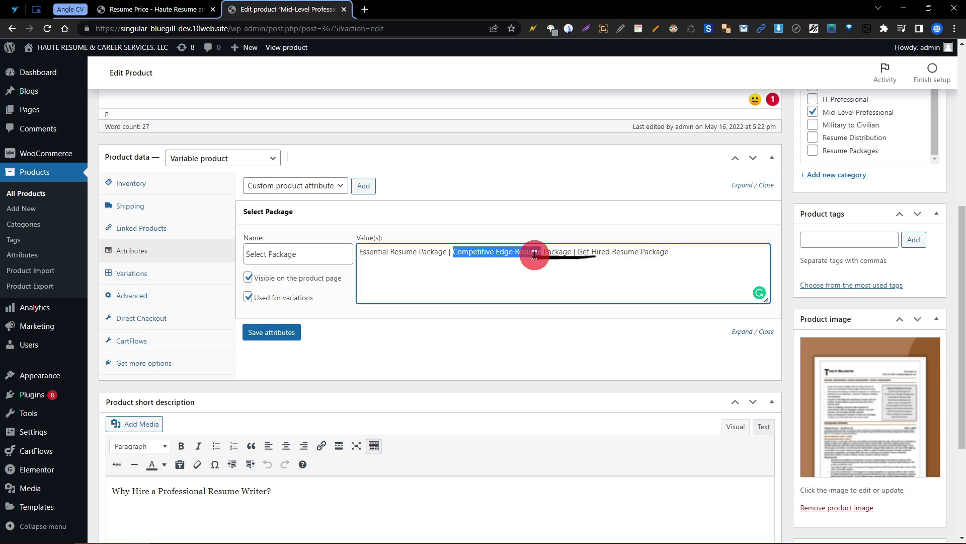
left_click(540, 254)
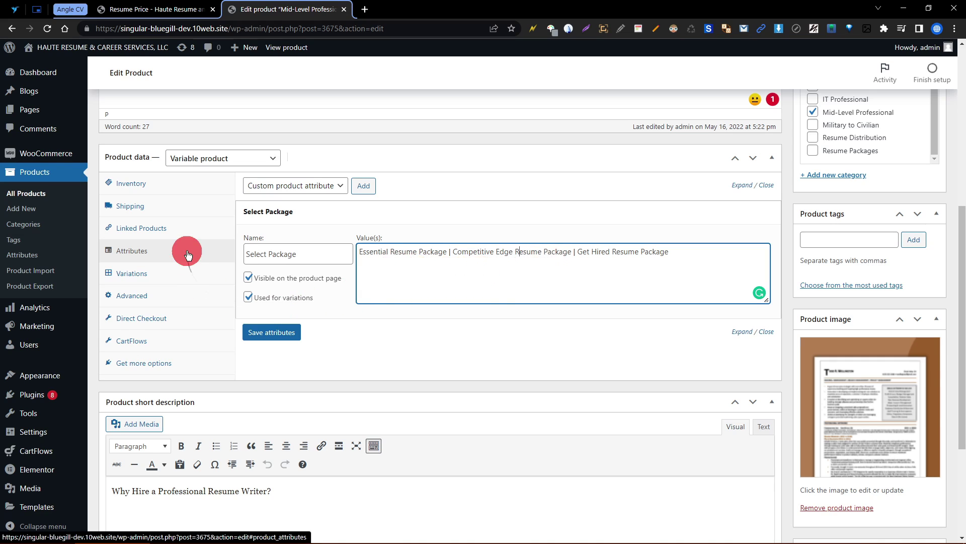
- Copy the client's full Competitive Edge Resume Package list from the Freelancer chat
left_click(15, 9)
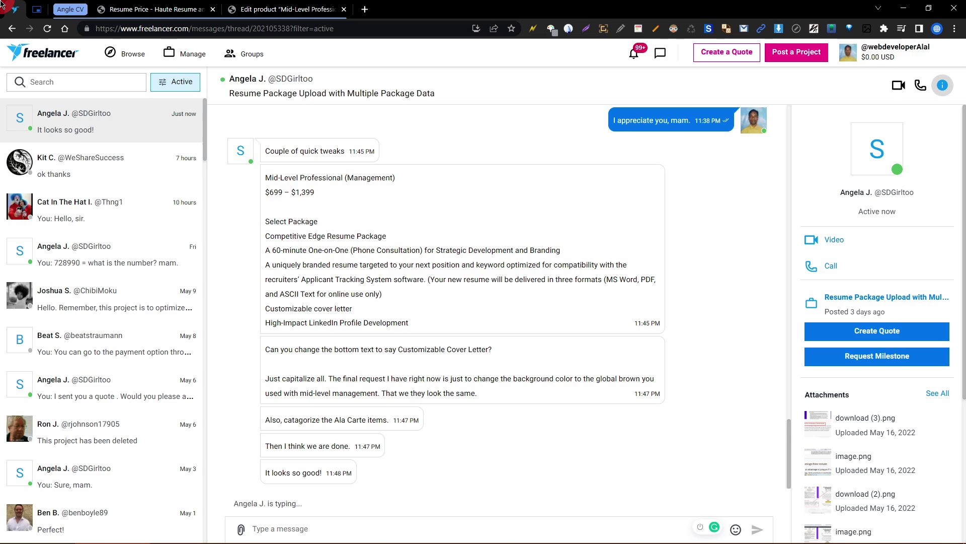
left_click(299, 50)
scroll(405, 234, "up", 3)
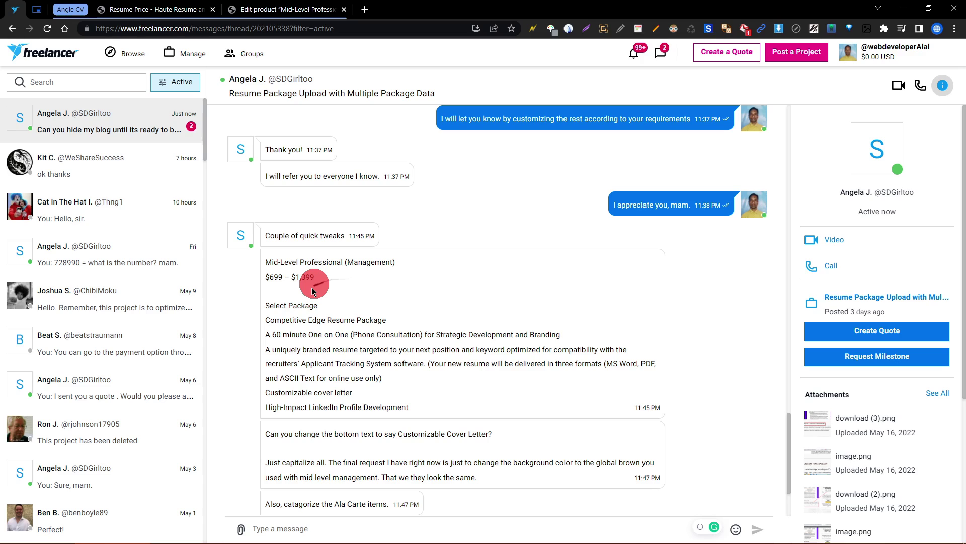
left_click_drag(273, 321, 393, 388)
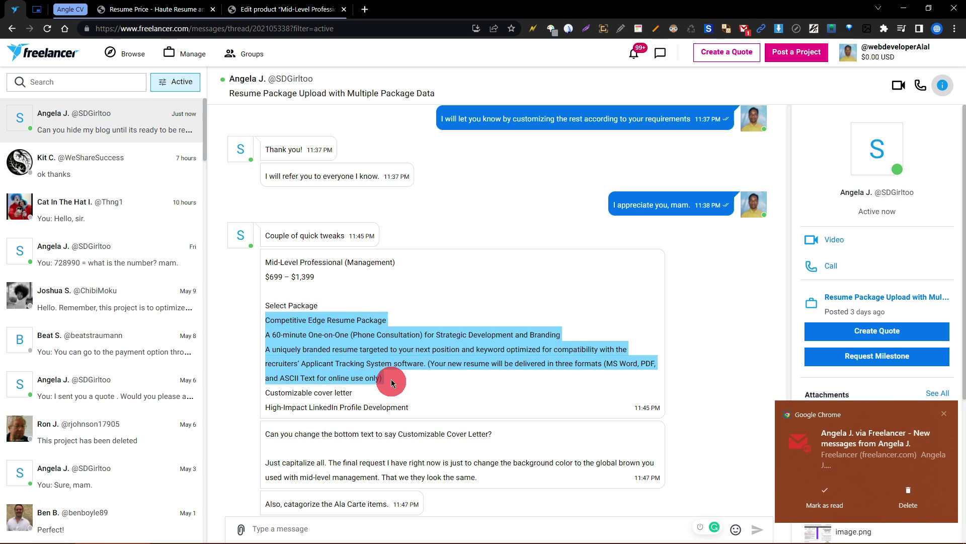
left_click(361, 329)
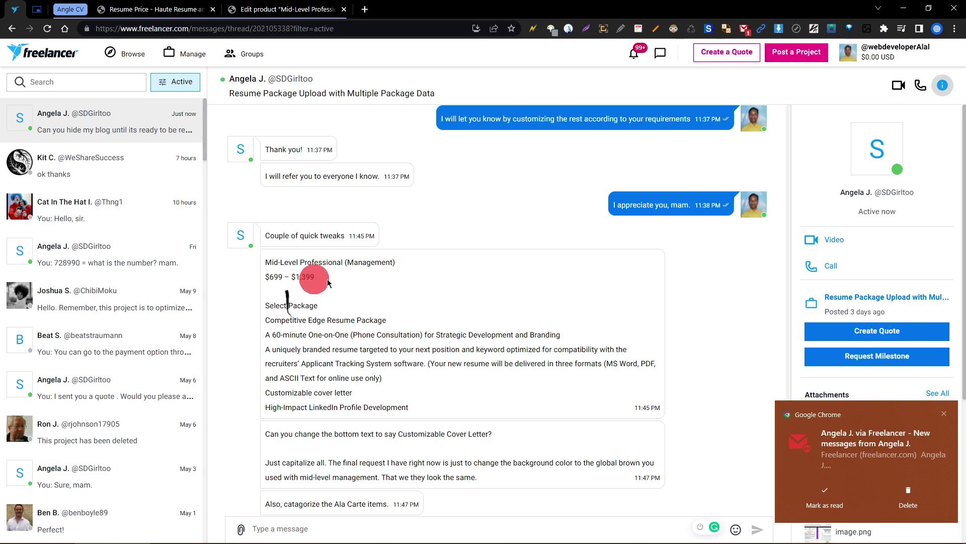
scroll(352, 339, "up", 2)
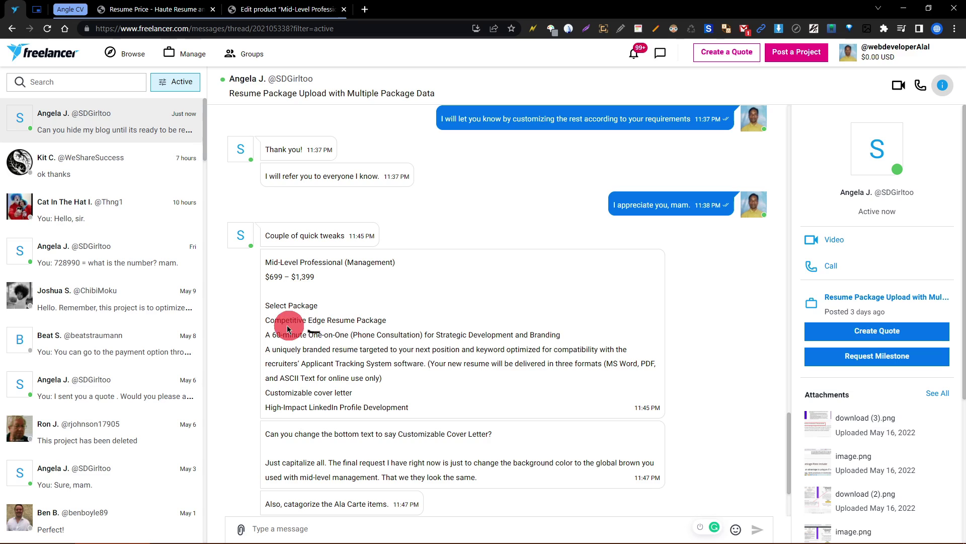
left_click_drag(279, 317, 424, 404)
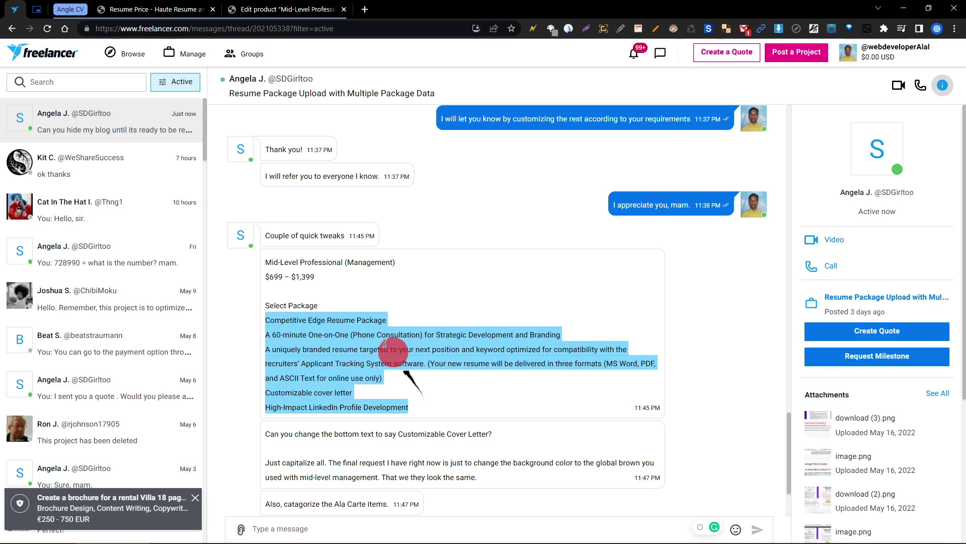
right_click(370, 335)
left_click(377, 344)
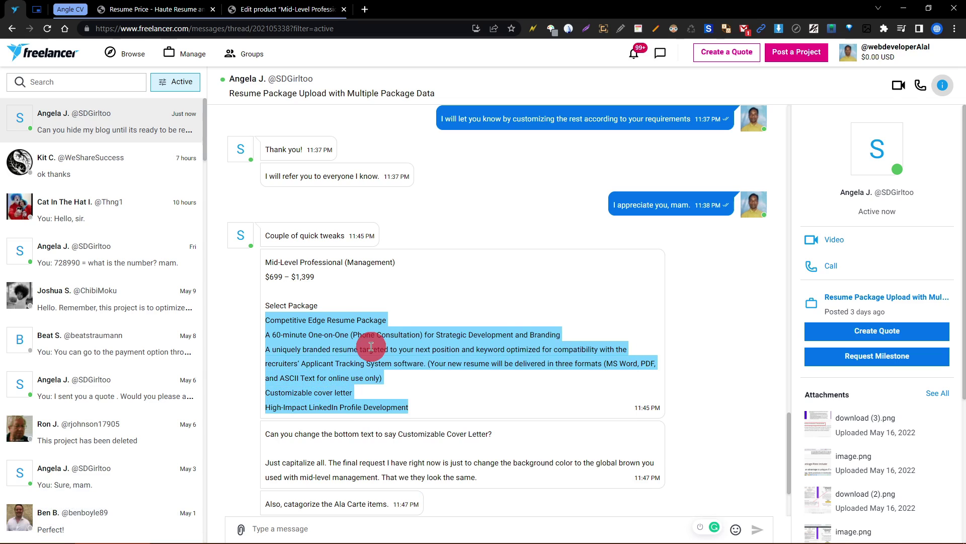
left_click(272, 6)
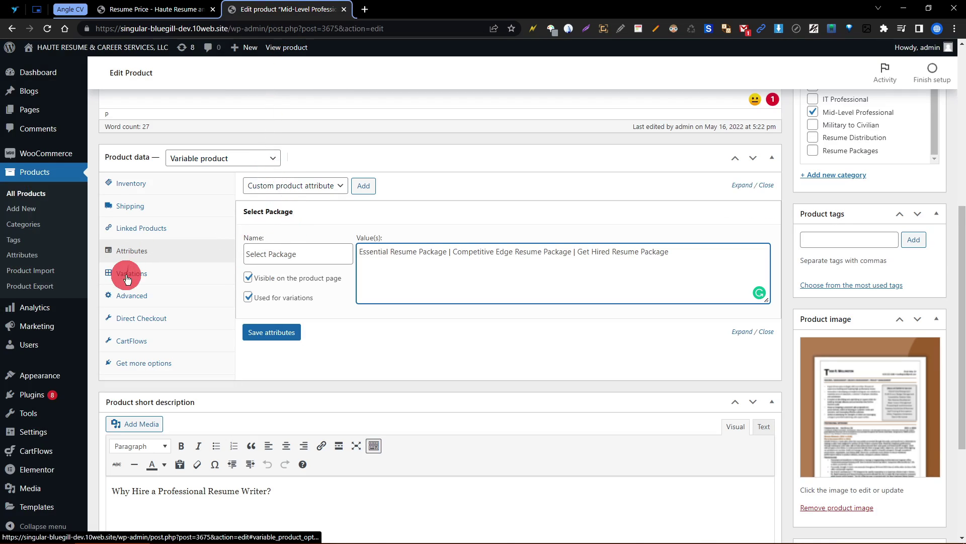
- Show the variations and inspect the Competitive Edge and Get Hired variation details
left_click(177, 277)
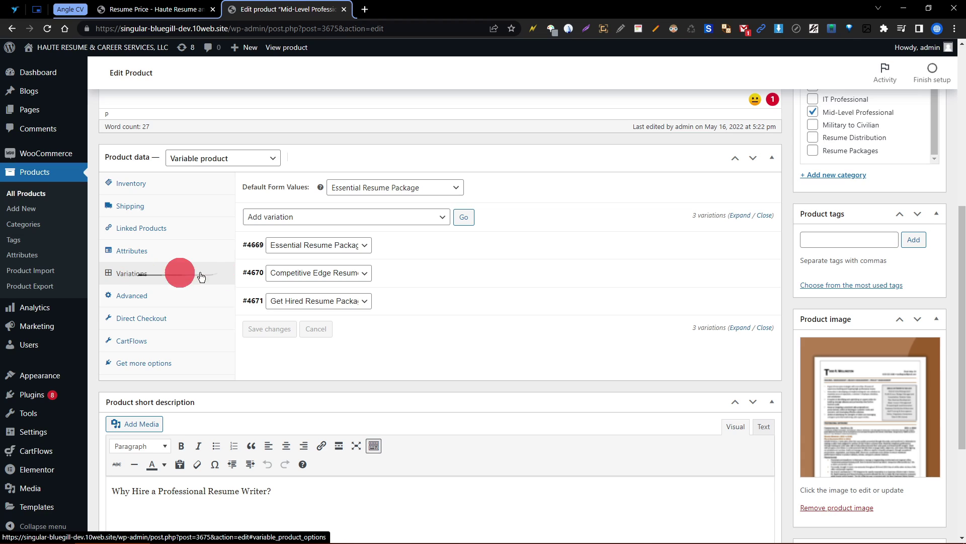
left_click(425, 272)
left_click(425, 272)
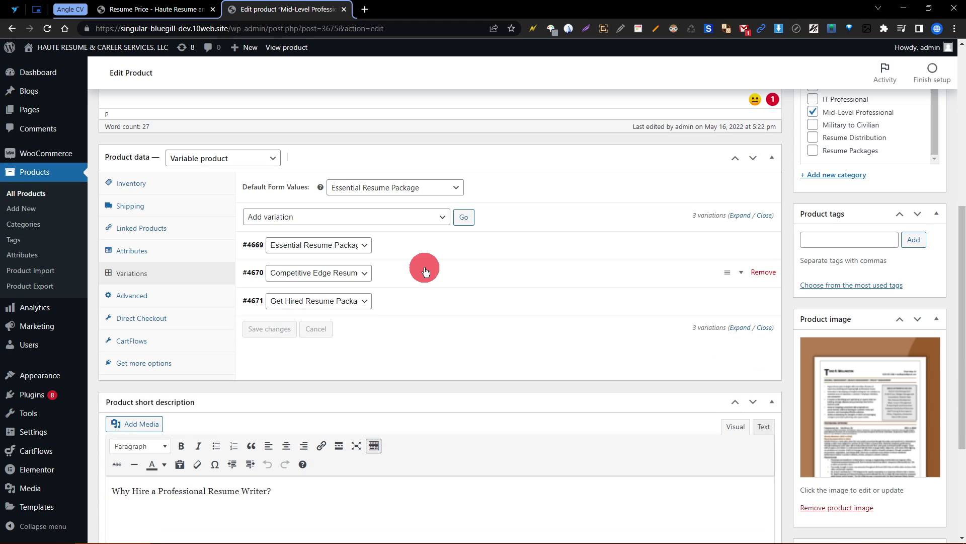
scroll(425, 271, "down", 2)
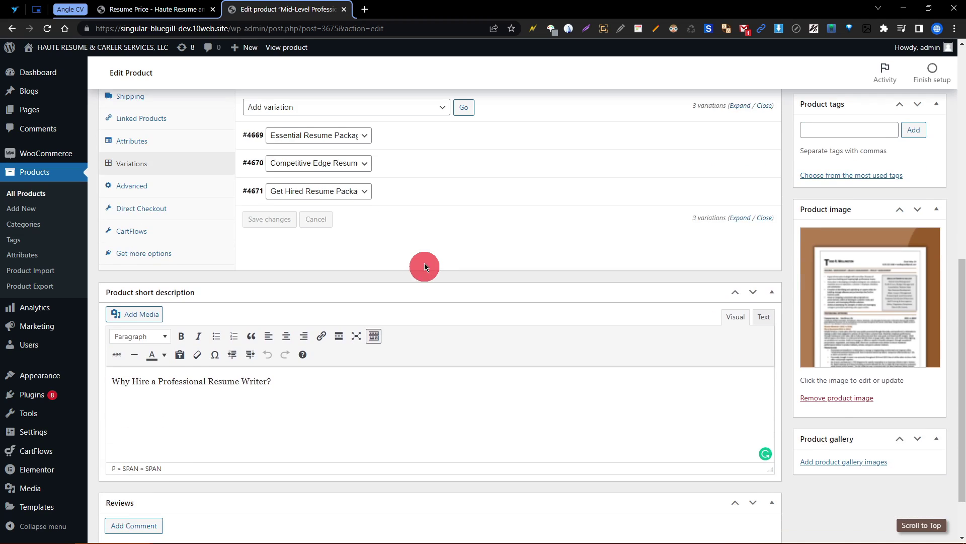
left_click(414, 196)
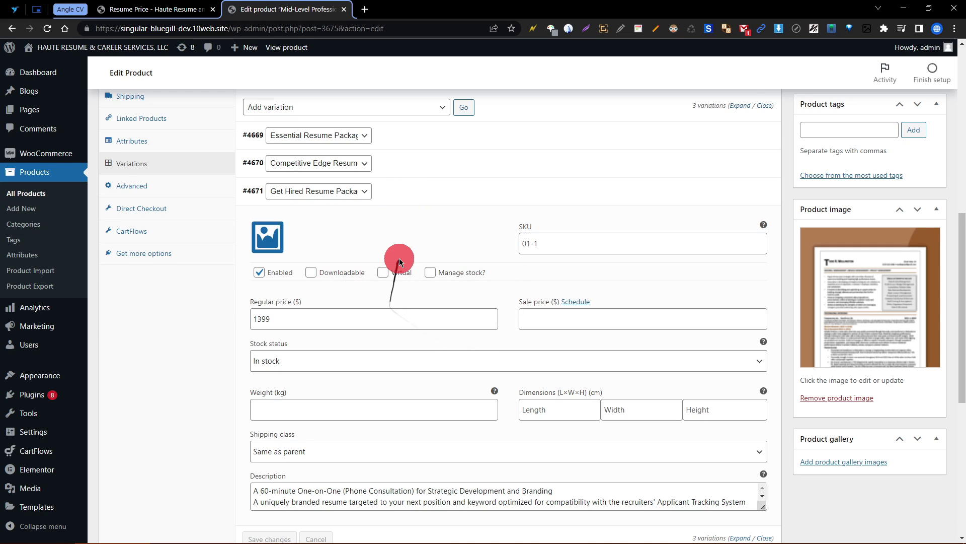
scroll(400, 258, "up", 2)
- Check the Select Package attribute values, then return to the variations list
left_click(177, 253)
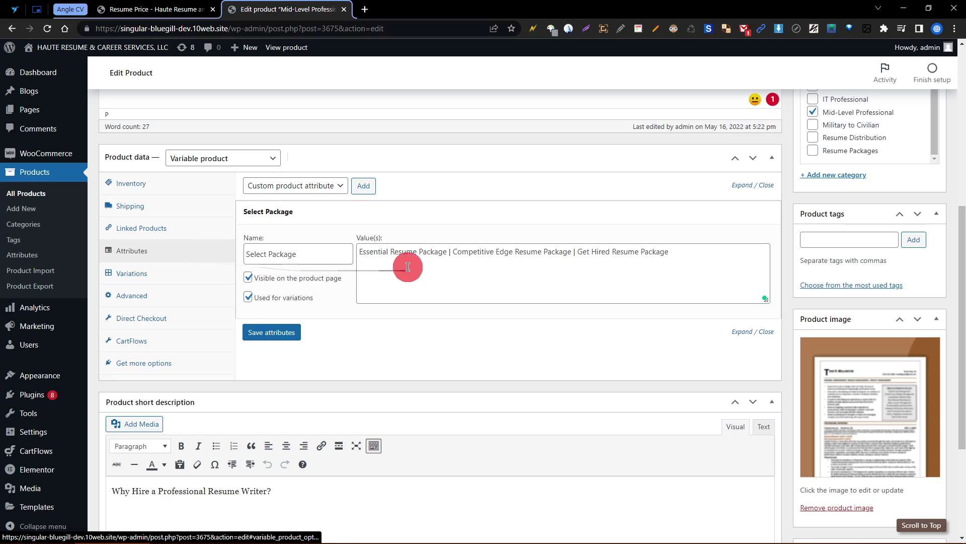
left_click_drag(360, 255, 650, 253)
scroll(649, 252, "up", 6)
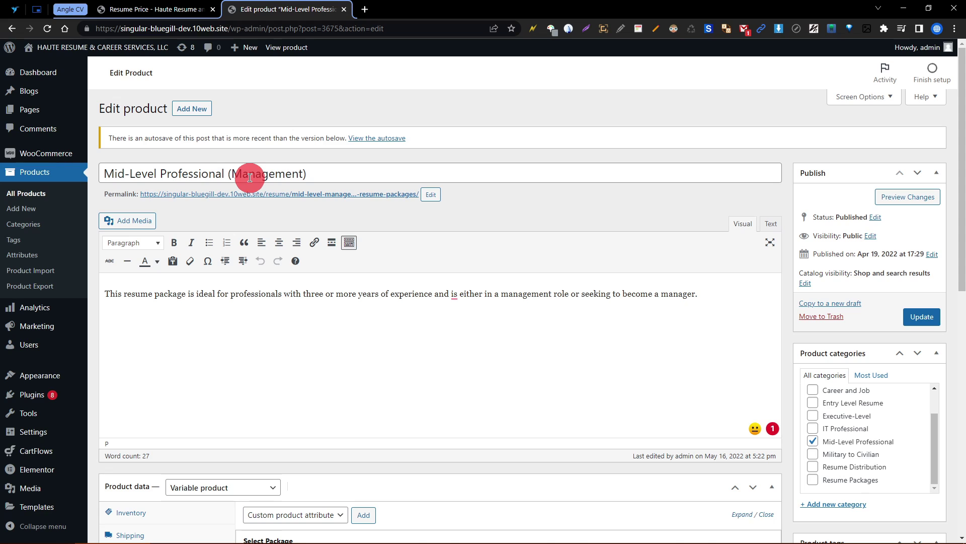
scroll(250, 177, "down", 6)
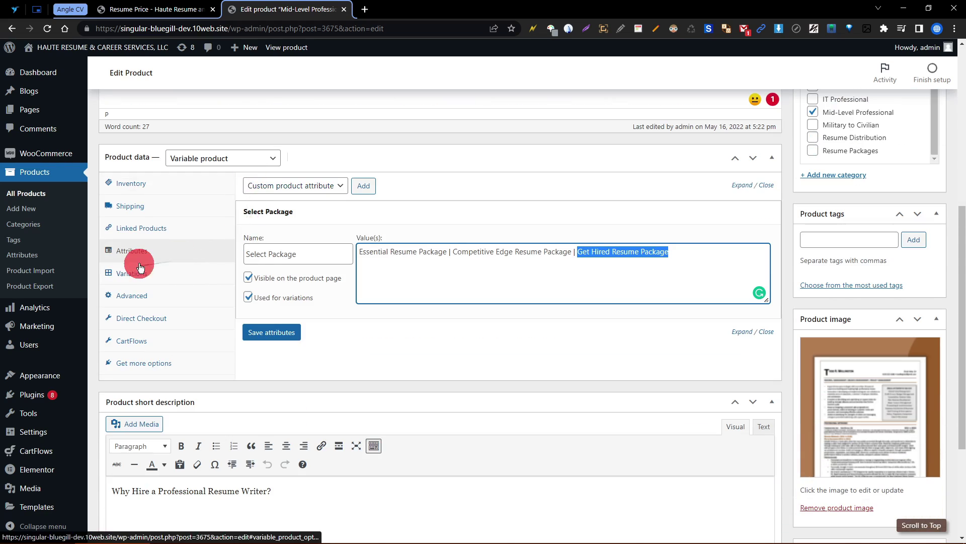
left_click(128, 276)
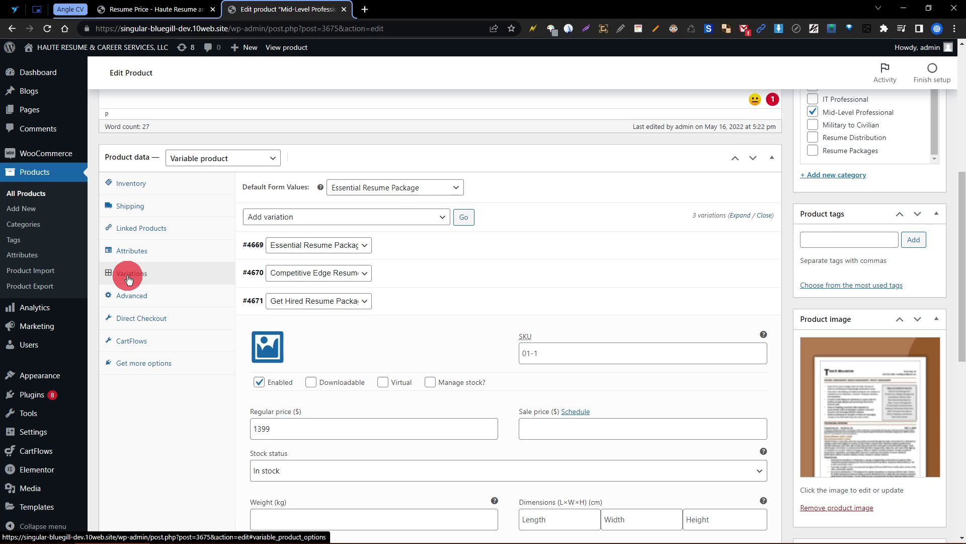
- Confirm packages for variations #4671 and #4670 unchanged, then expand Essential variation #4669 (699)
left_click(443, 301)
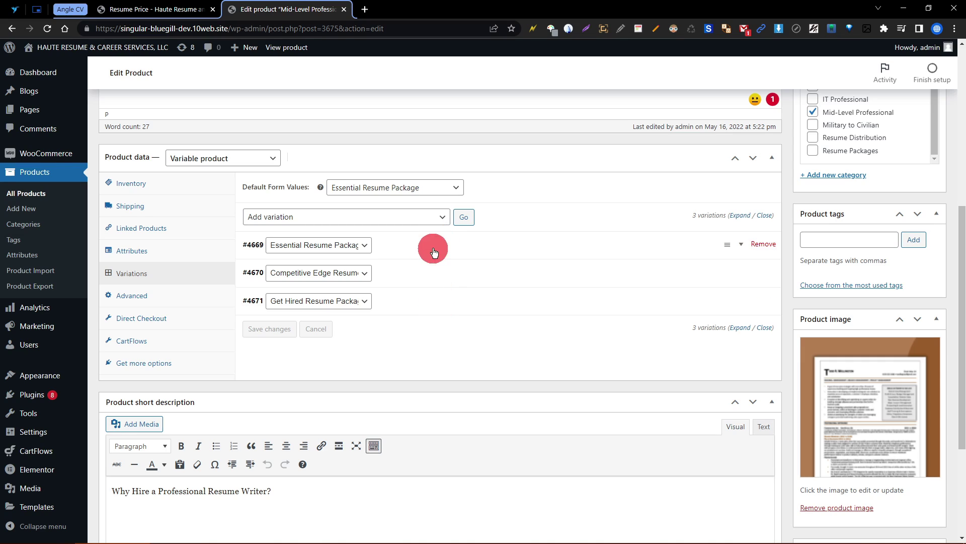
left_click(282, 305)
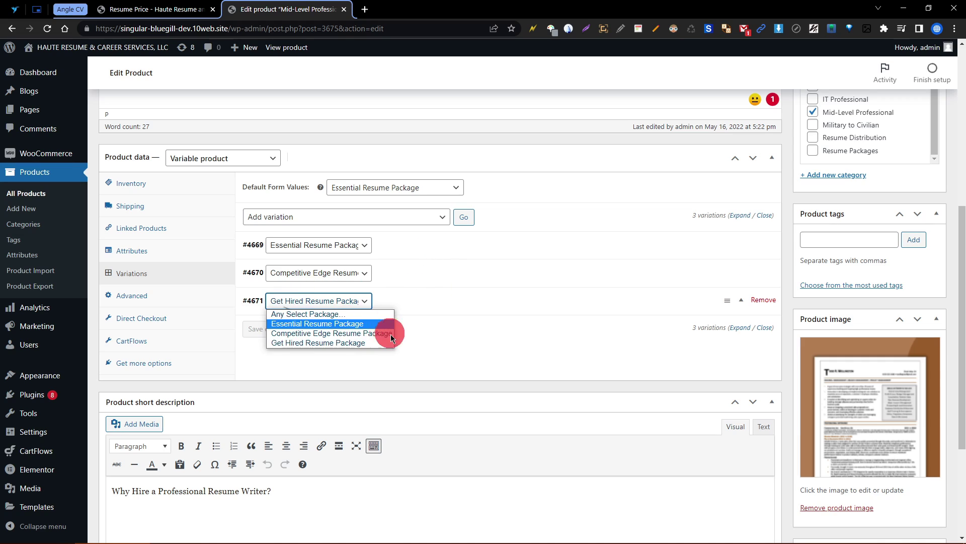
left_click(433, 345)
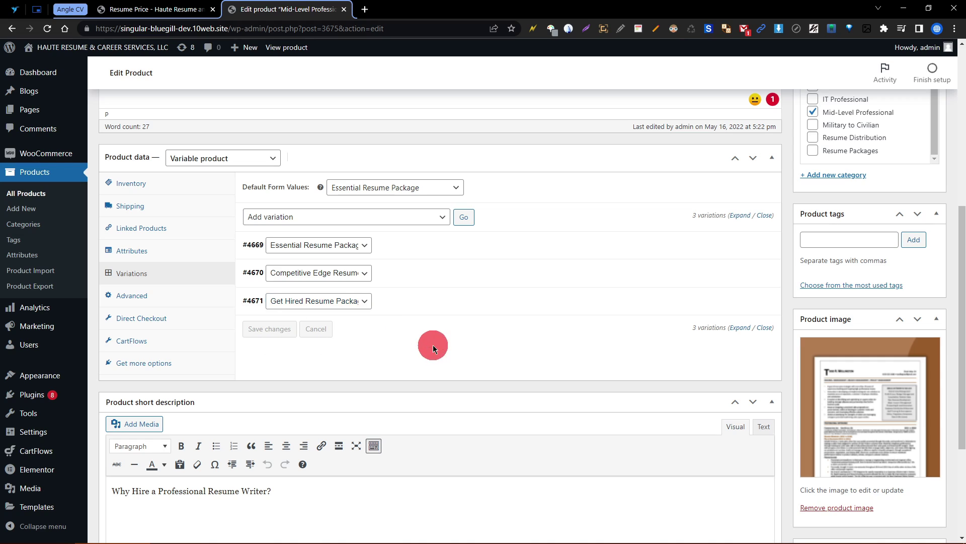
left_click(322, 273)
left_click(321, 273)
left_click(325, 251)
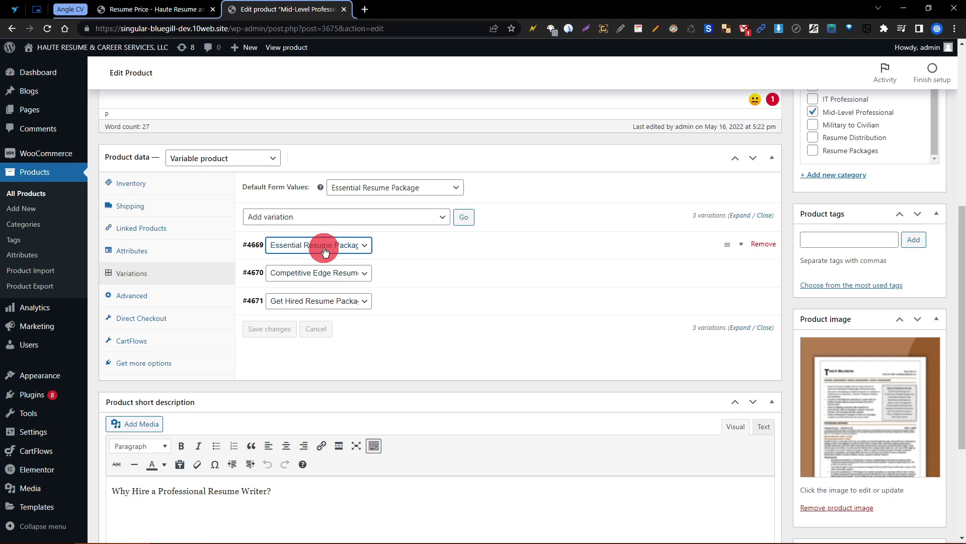
left_click(436, 248)
left_click(481, 250)
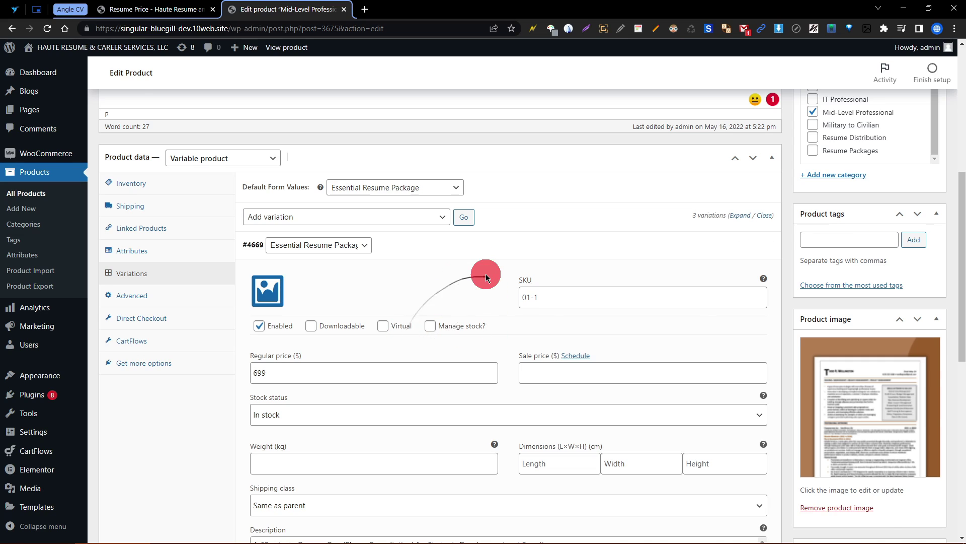
- Stretch the Essential variation's description box taller so all four lines show
scroll(451, 267, "down", 4)
scroll(451, 265, "up", 2)
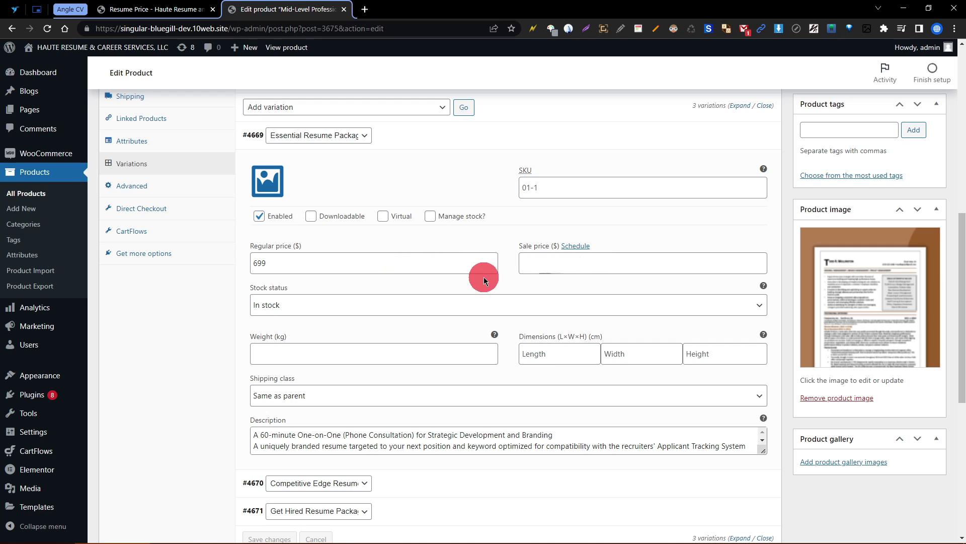
scroll(483, 276, "down", 2)
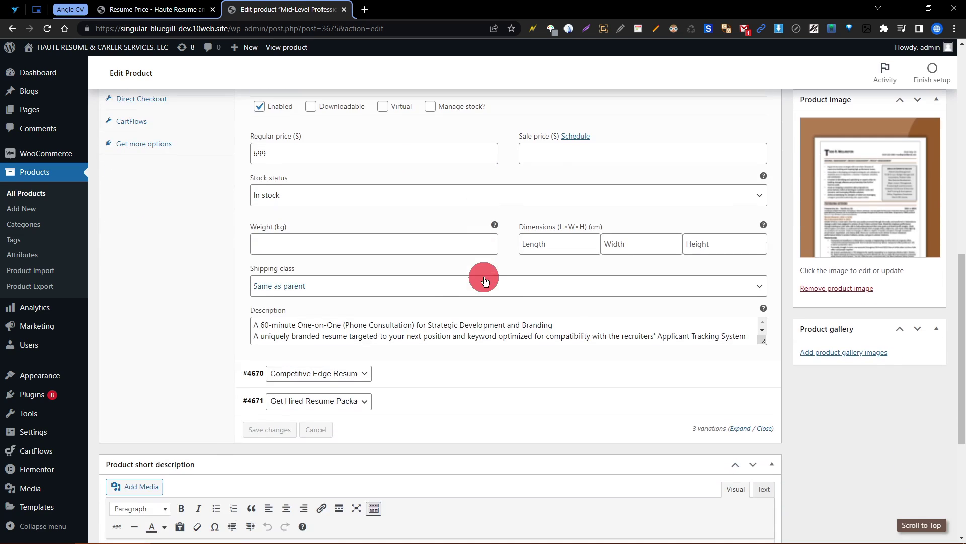
left_click(258, 326)
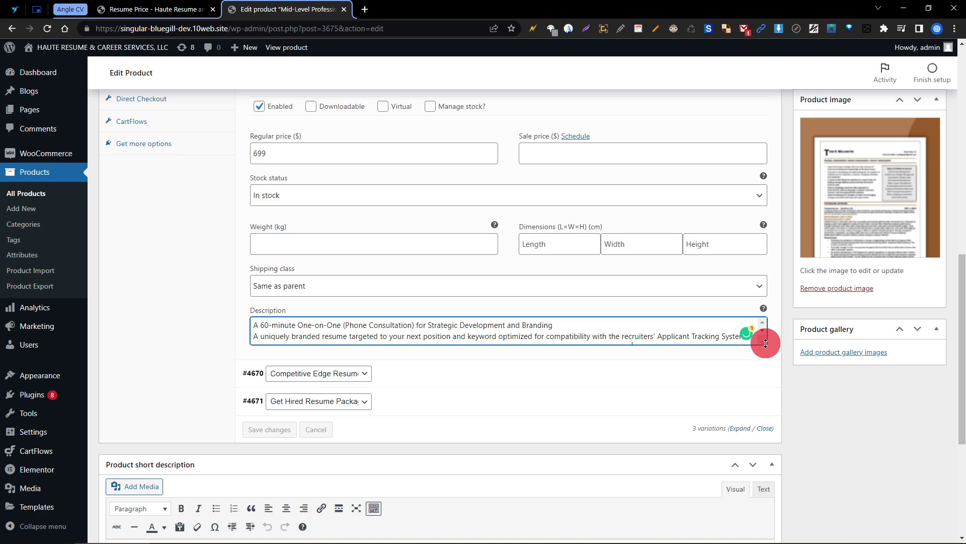
left_click_drag(765, 343, 760, 488)
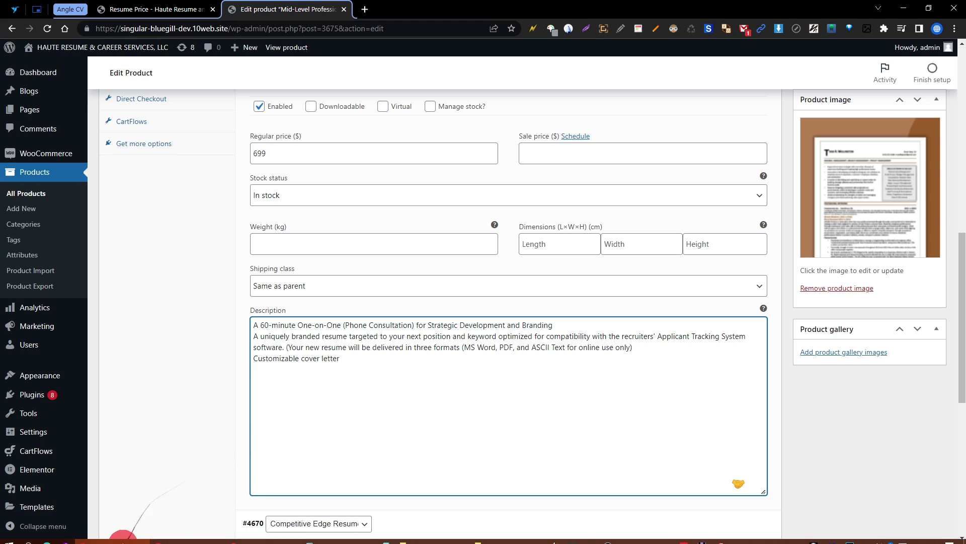
- Bring Notepad to the centre of the screen and select its CSS rule
left_click(415, 537)
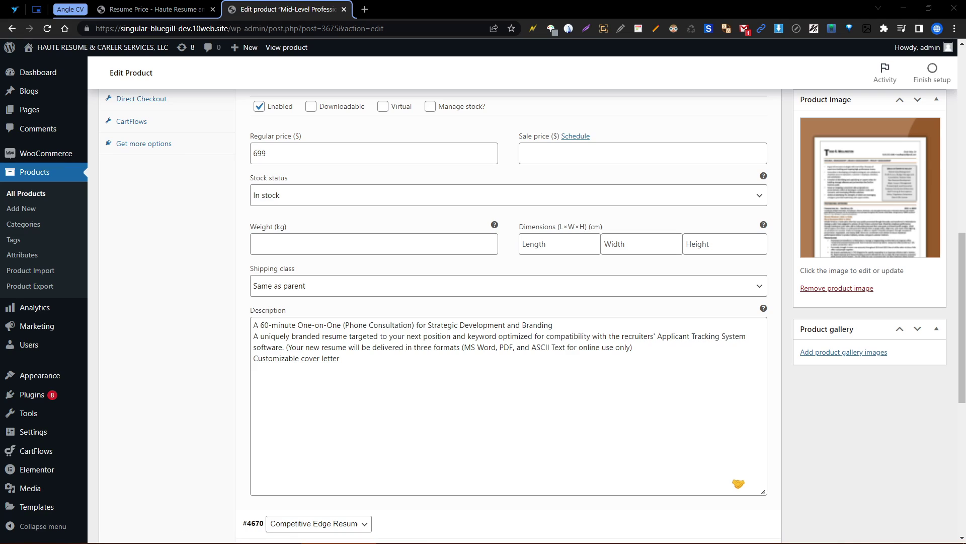
left_click_drag(841, 216, 269, 99)
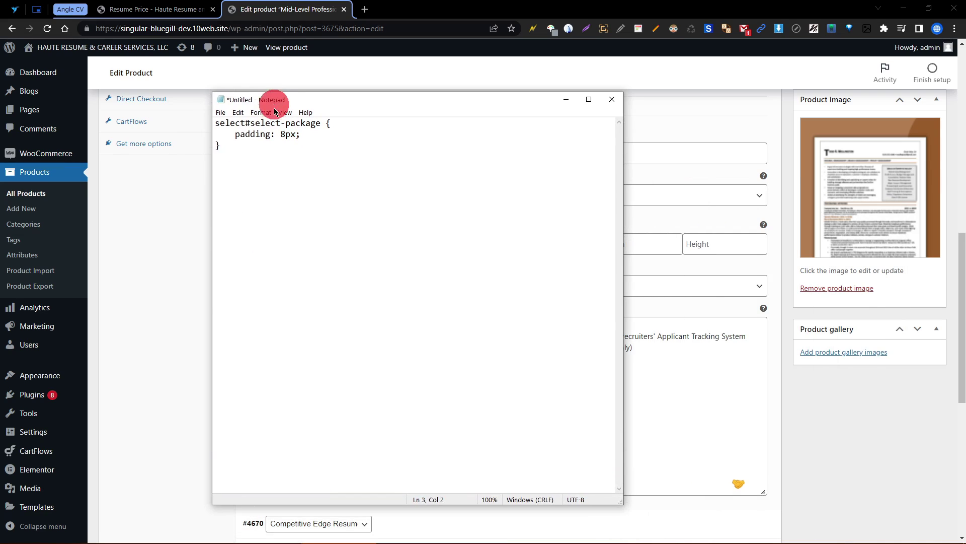
left_click_drag(234, 146, 199, 118)
- Replace Notepad's CSS snippet with the pasted Competitive Edge Resume Package list and move Notepad aside
right_click(241, 141)
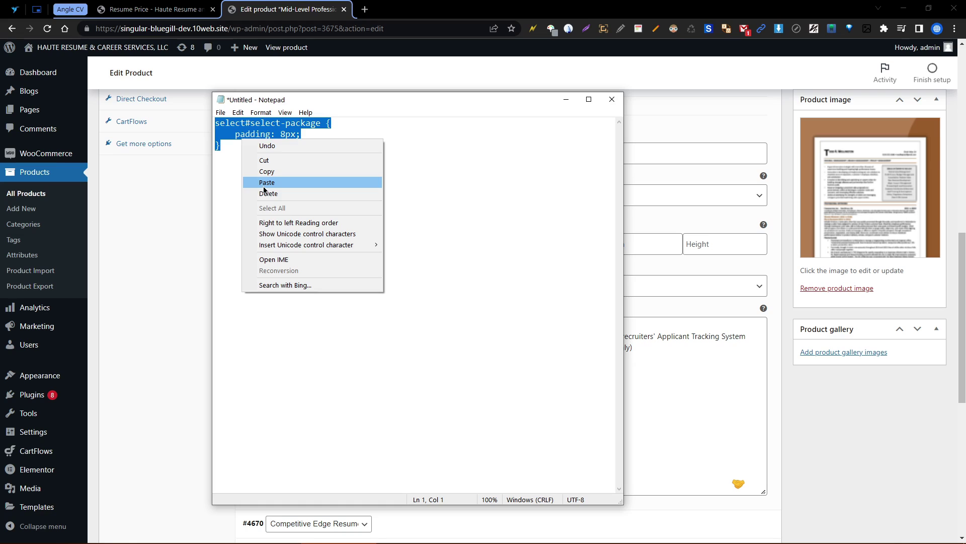
left_click(266, 184)
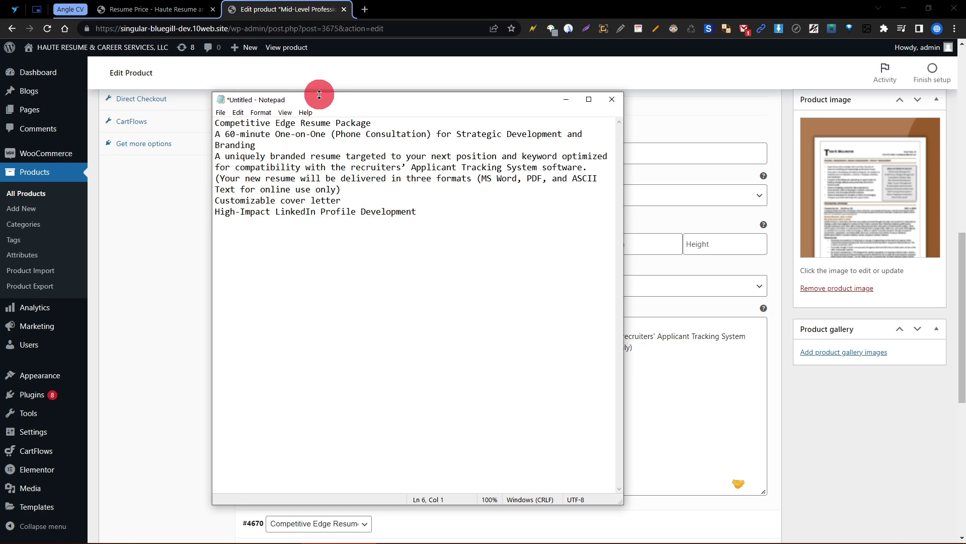
left_click_drag(314, 102, 726, 186)
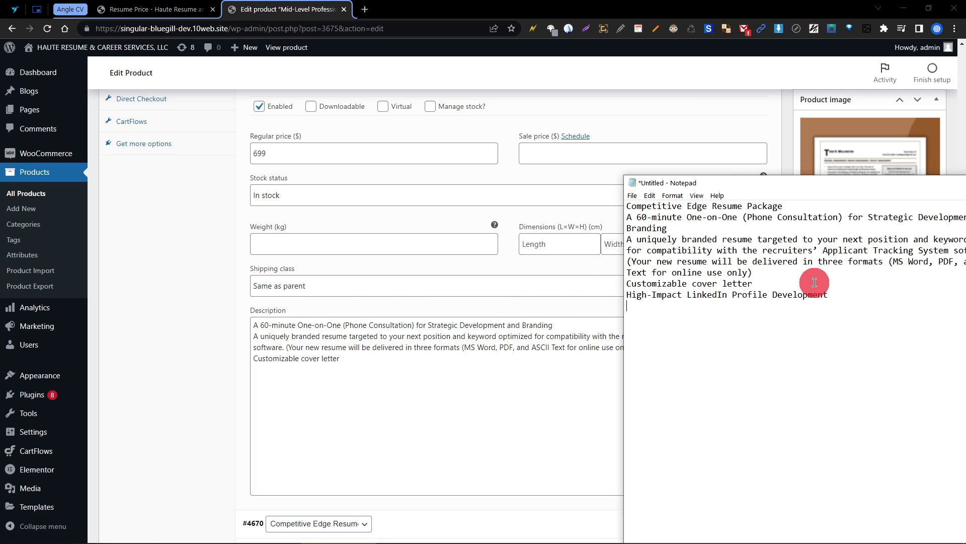
- Copy the whole package list from Notepad and bring the product form back to the front
key("ctrl+a")
right_click(635, 209)
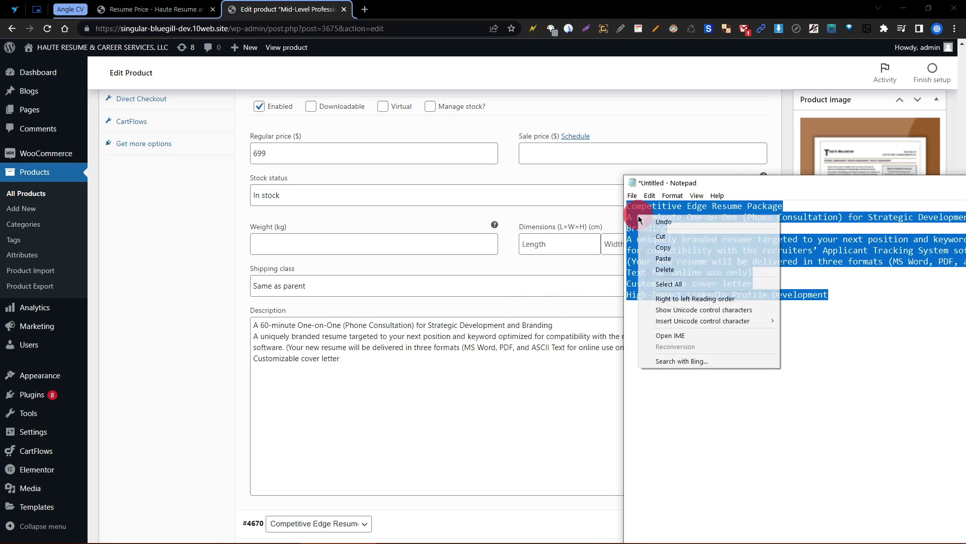
left_click(650, 247)
left_click(285, 320)
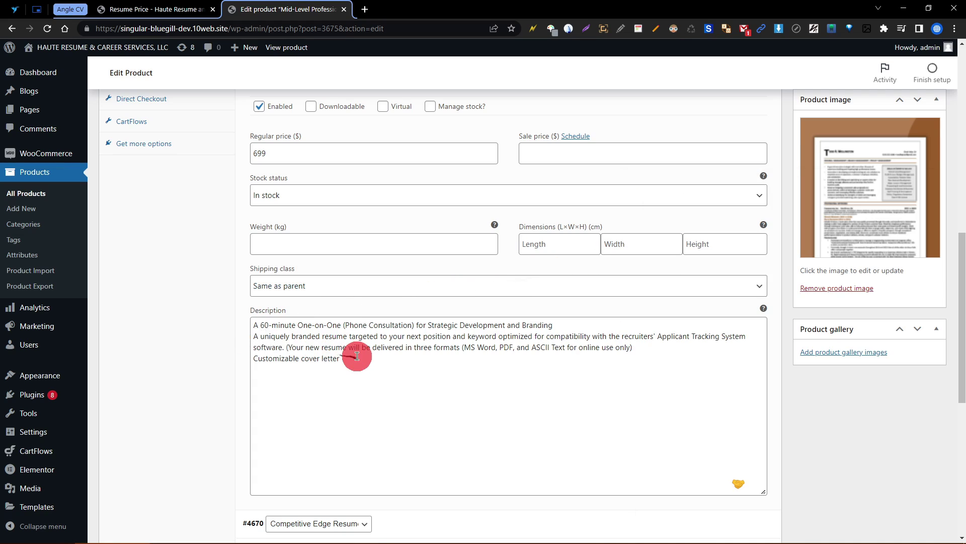
- Replace the Competitive Edge variation's old description with the pasted package list
left_click_drag(340, 358, 218, 330)
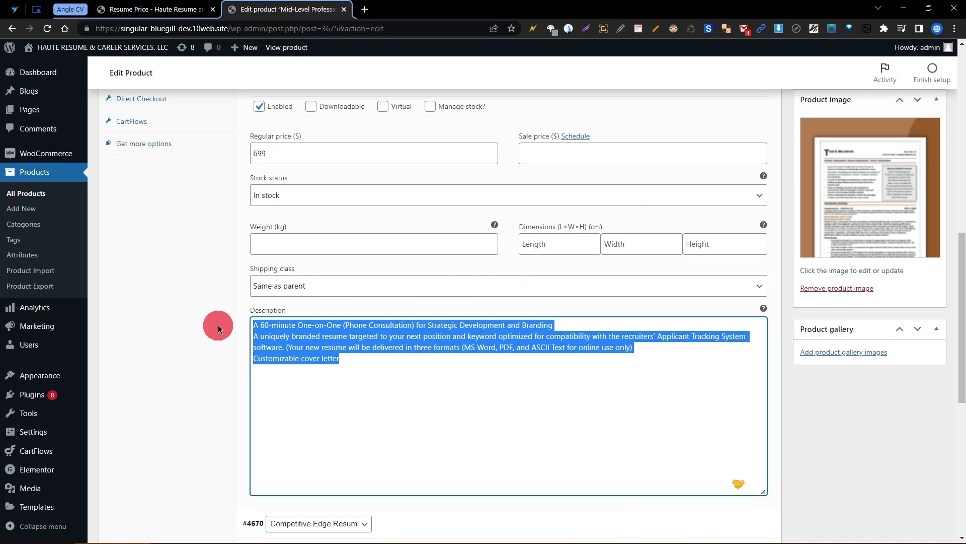
key("BackSpace")
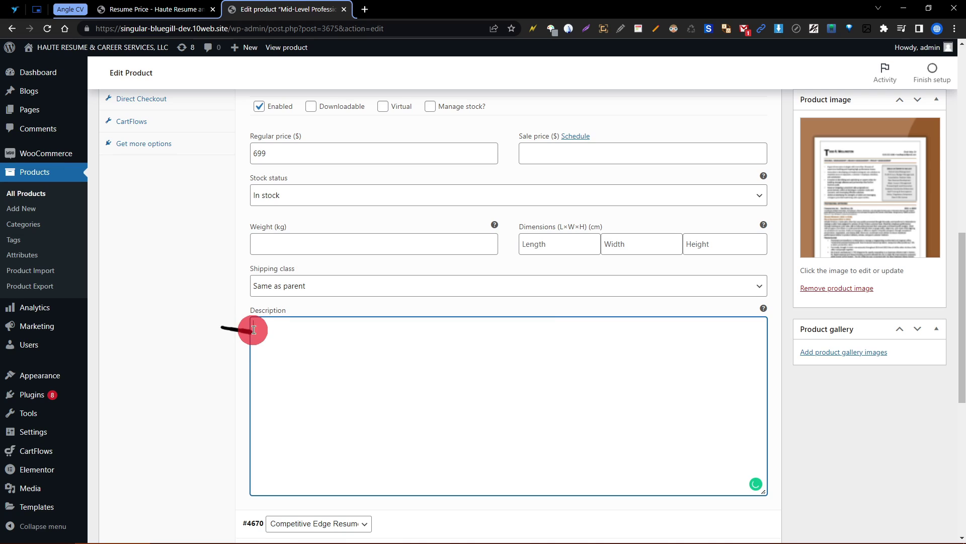
right_click(254, 330)
left_click(352, 176)
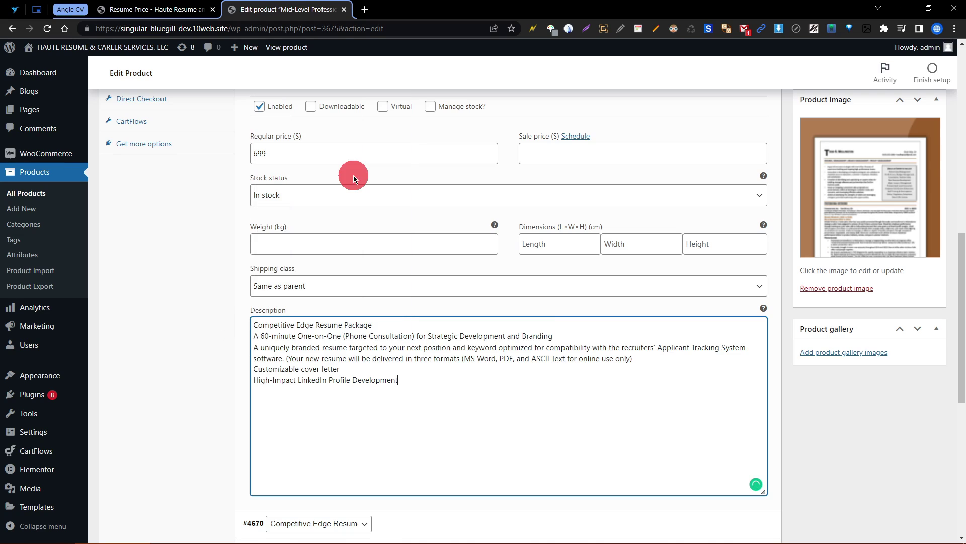
left_click_drag(378, 379, 453, 384)
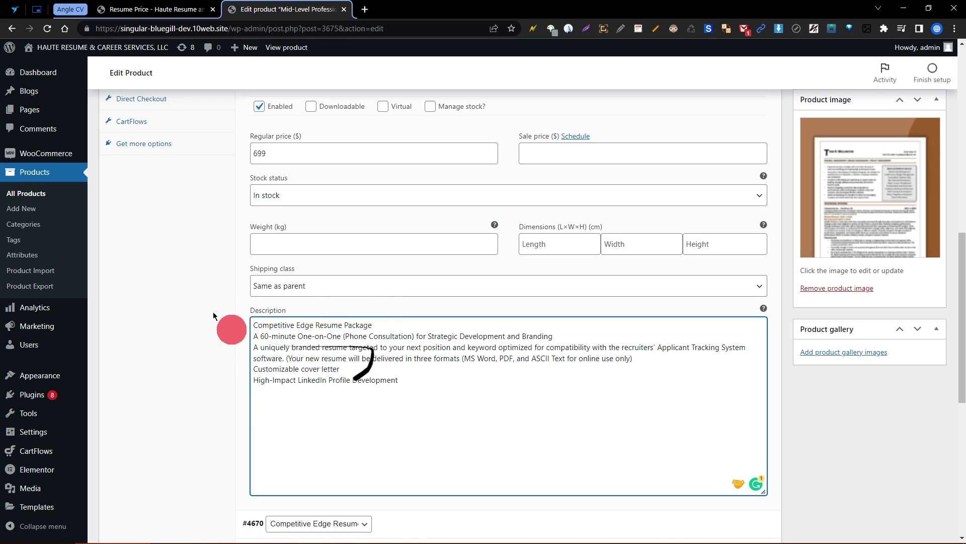
- Open the product's permalink in a new tab and switch to the live page
left_click(145, 7)
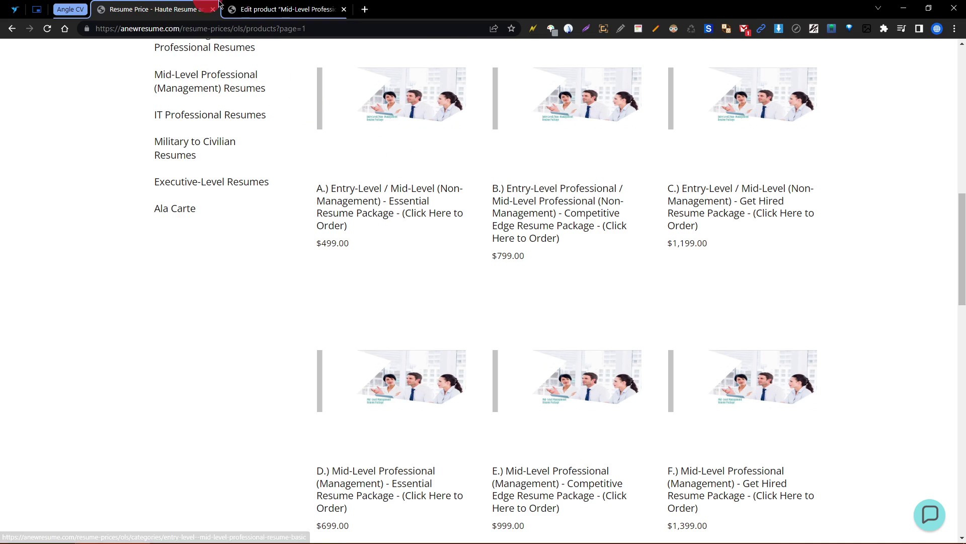
left_click(281, 9)
scroll(240, 110, "up", 15)
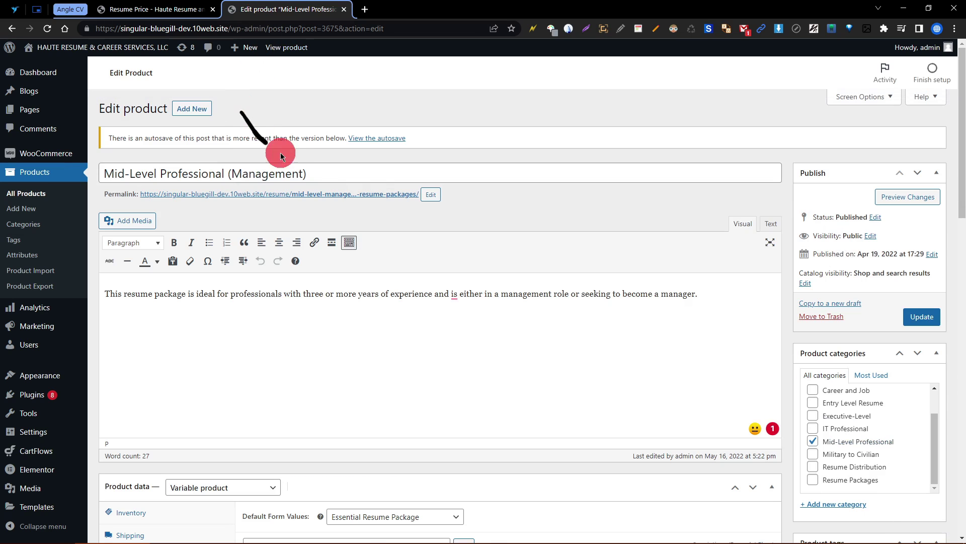
right_click(267, 197)
left_click(283, 202)
scroll(287, 211, "down", 8)
scroll(287, 210, "down", 3)
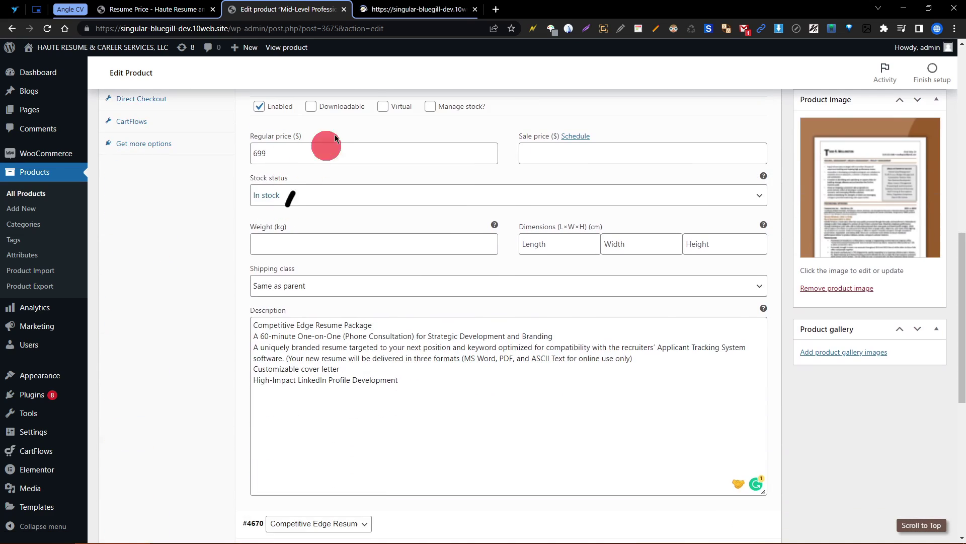
key("ctrl+Tab")
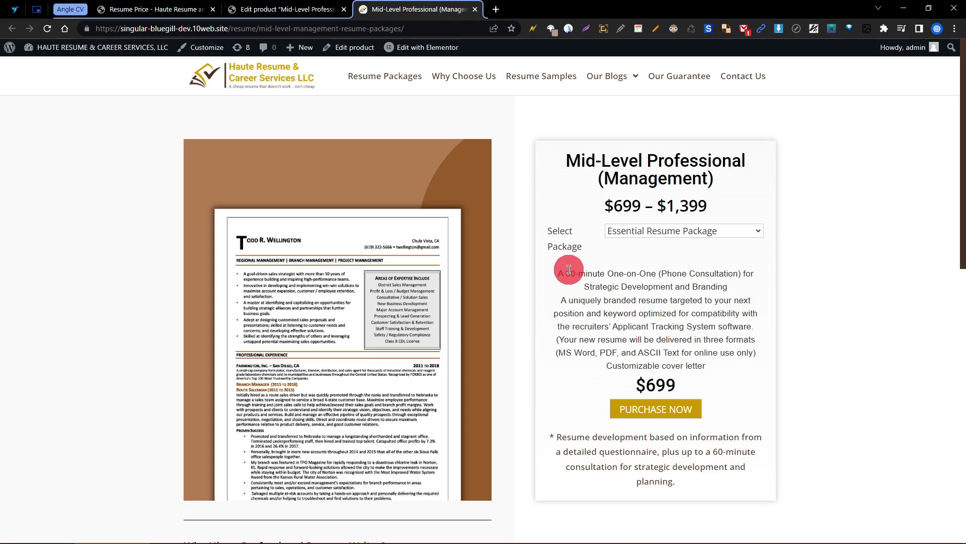
- Highlight the live description from 'A 60-minute' through 'Customizable cover letter', then return to the editor
left_click_drag(562, 275, 703, 366)
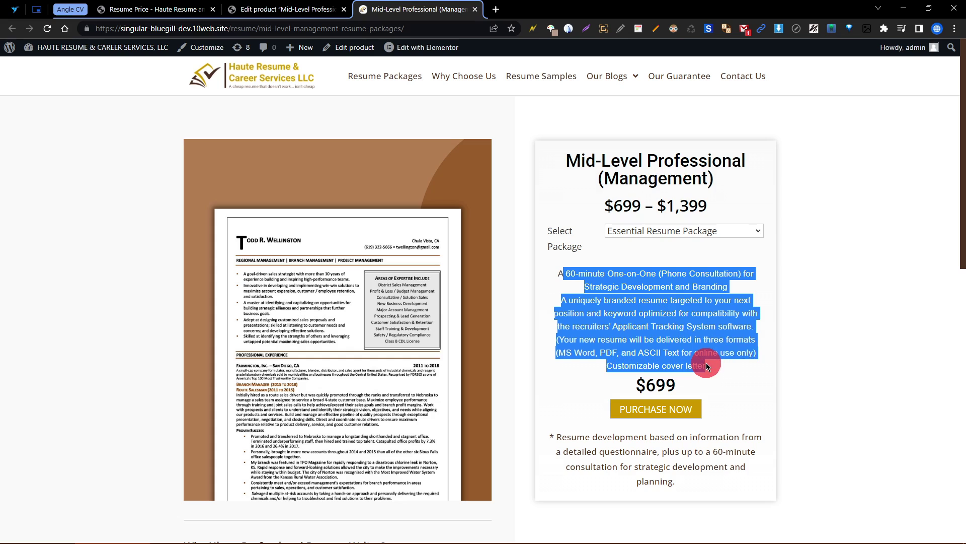
left_click(661, 311)
left_click(560, 271)
left_click_drag(561, 271, 727, 363)
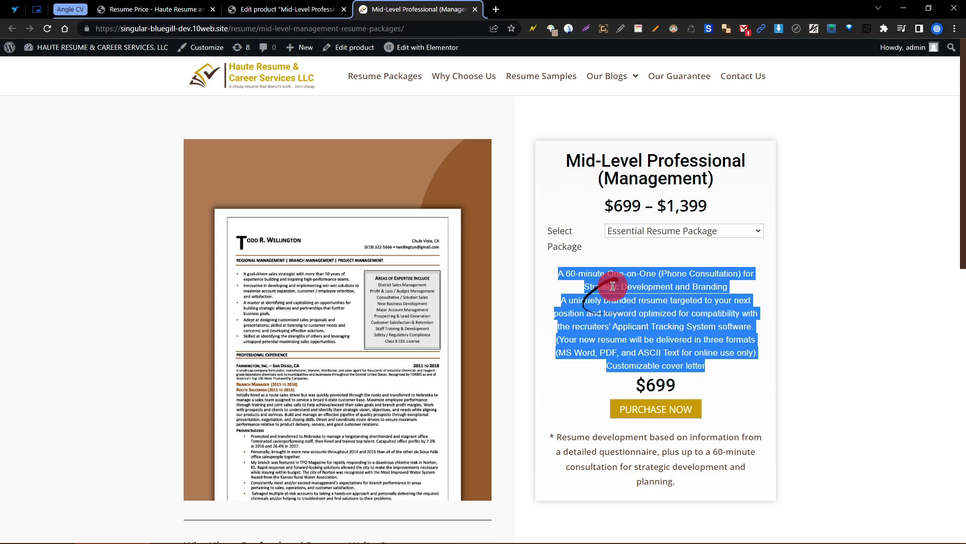
left_click(280, 9)
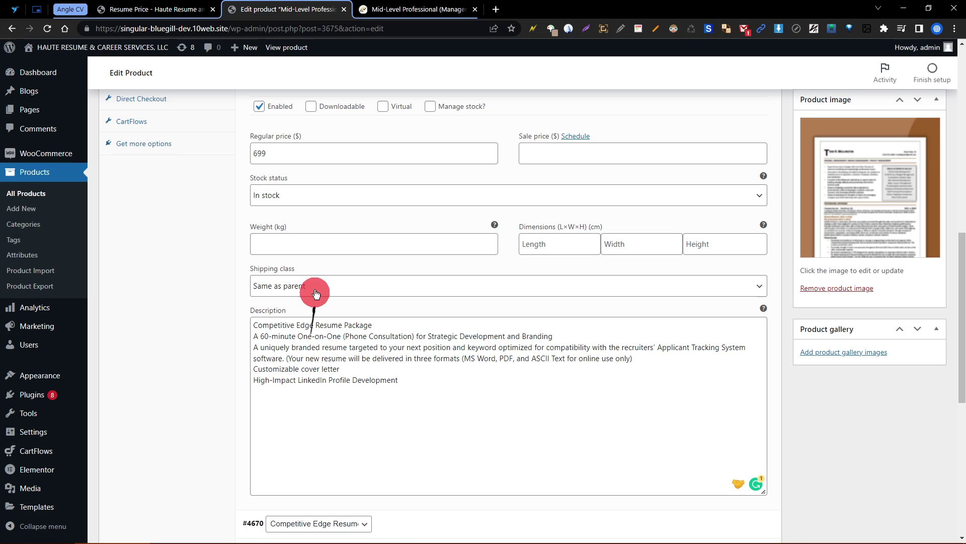
- Collapse the Essential Resume Package variation and Update the Mid-Level Professional (Management) product
scroll(315, 292, "up", 2)
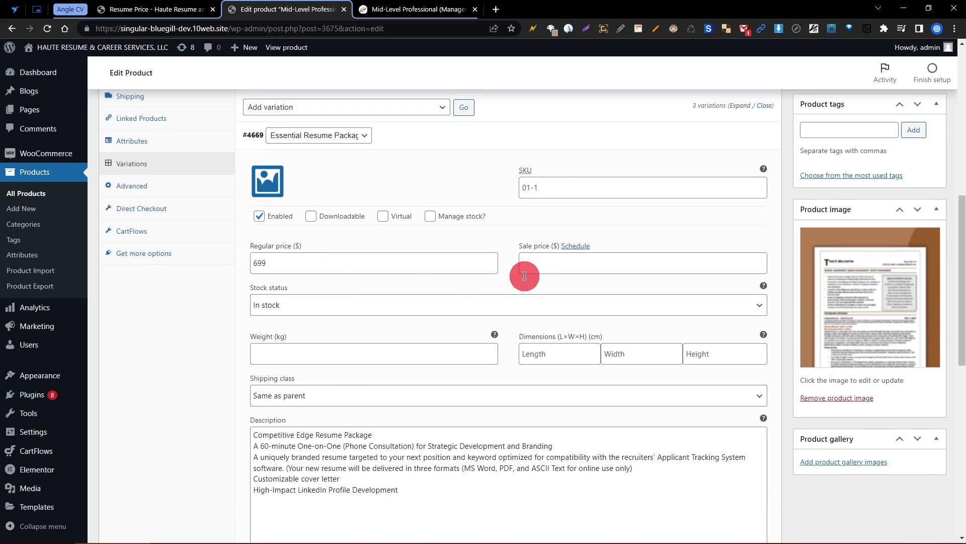
scroll(524, 276, "up", 2)
scroll(525, 276, "down", 2)
scroll(525, 280, "down", 2)
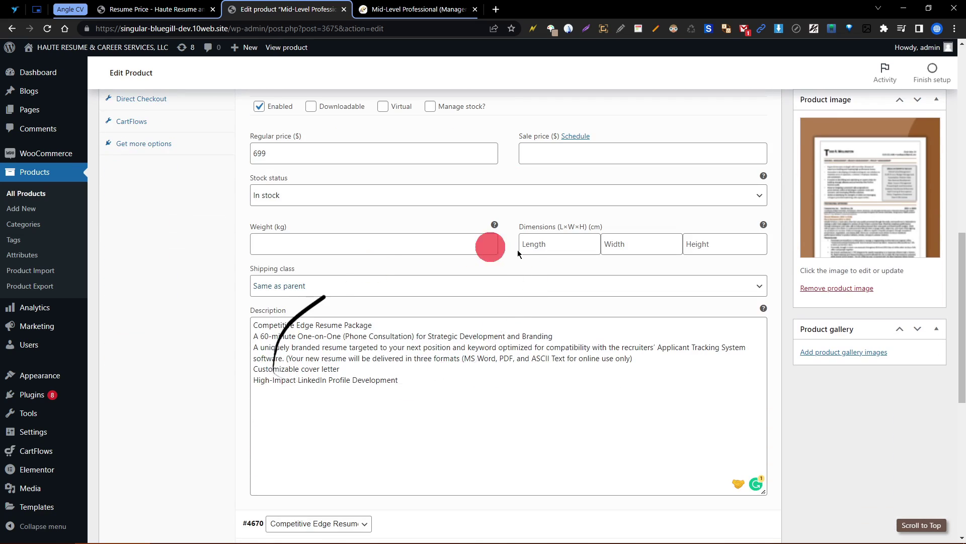
scroll(411, 246, "up", 2)
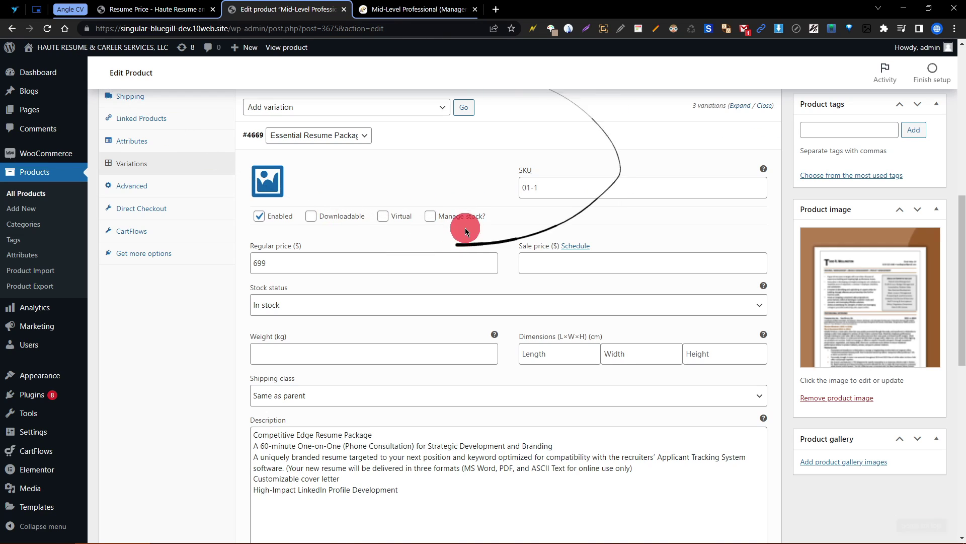
left_click(505, 140)
scroll(503, 135, "up", 8)
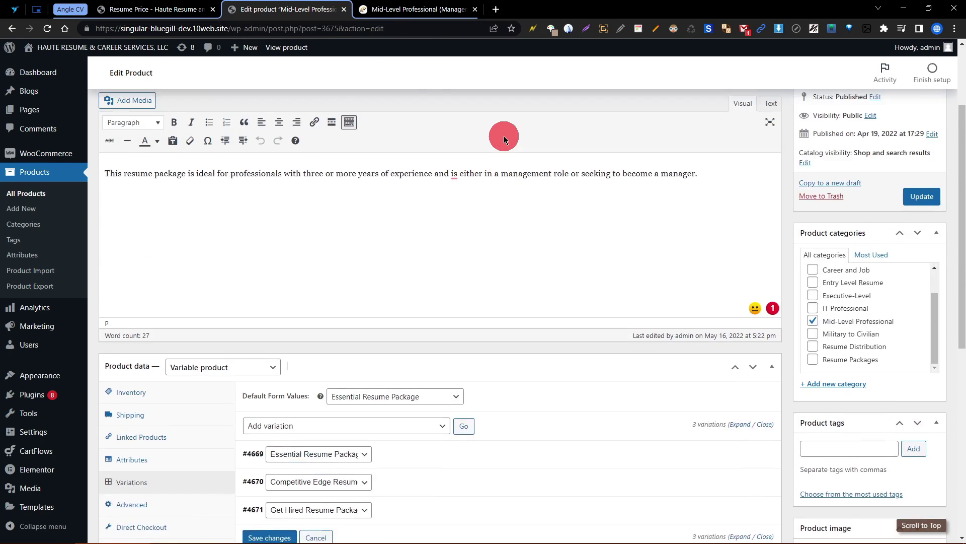
left_click(934, 321)
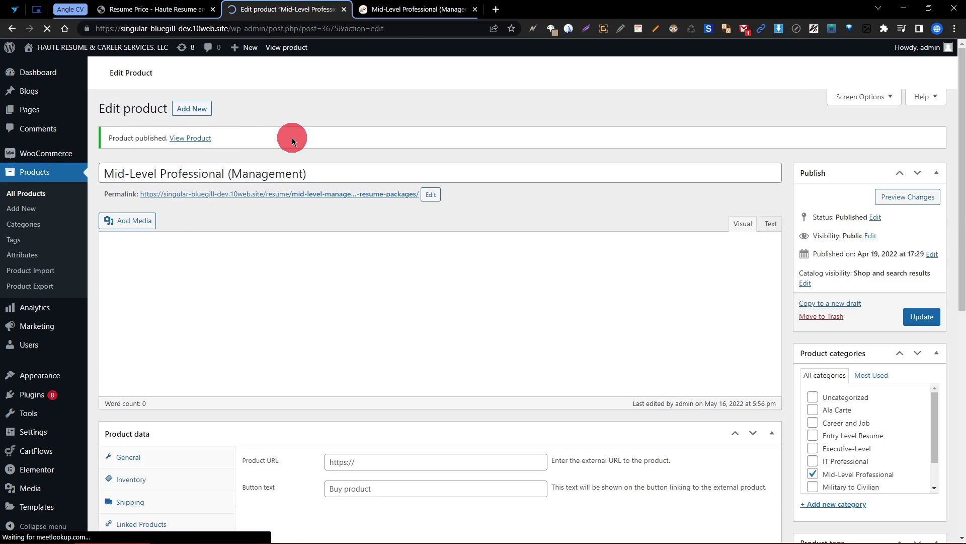
- Reload the live product page and review the updated package description
left_click(390, 9)
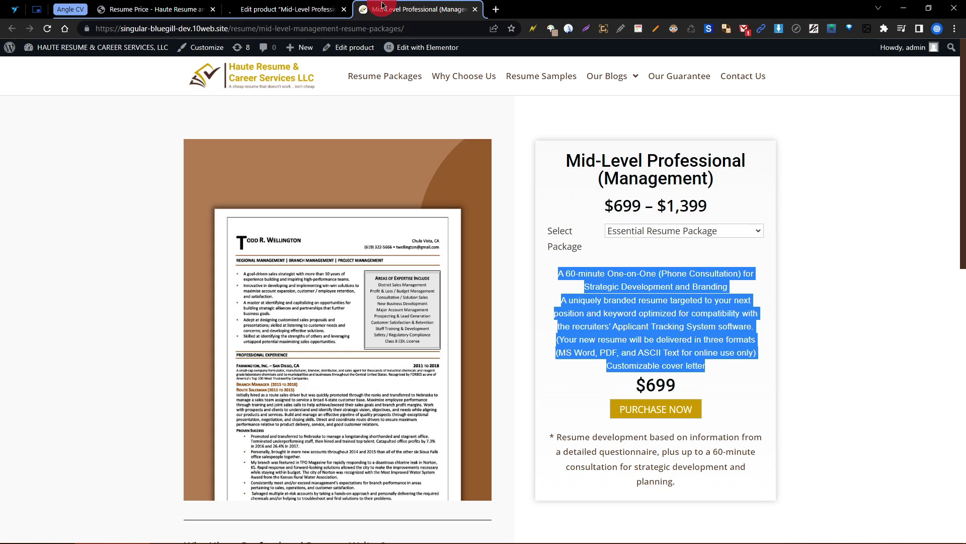
left_click(61, 135)
right_click(61, 105)
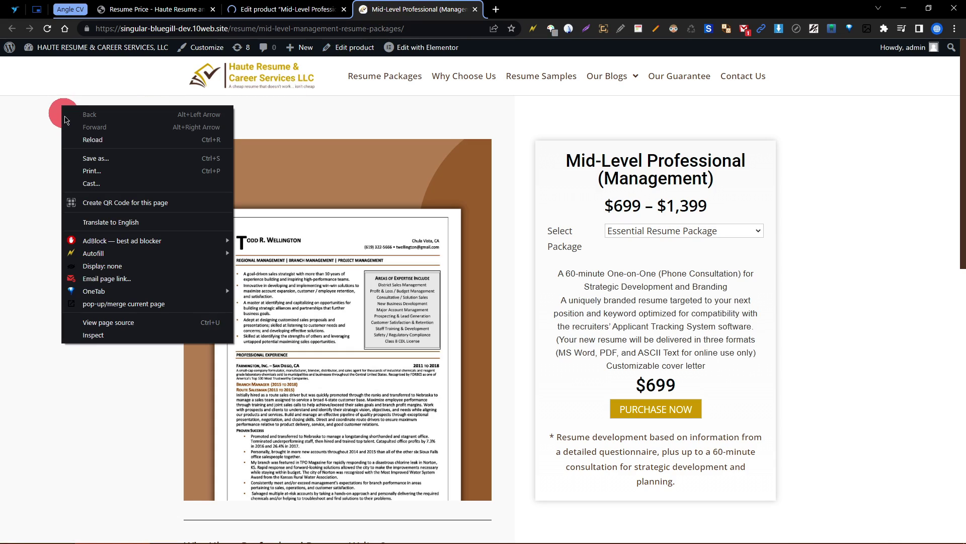
left_click(85, 140)
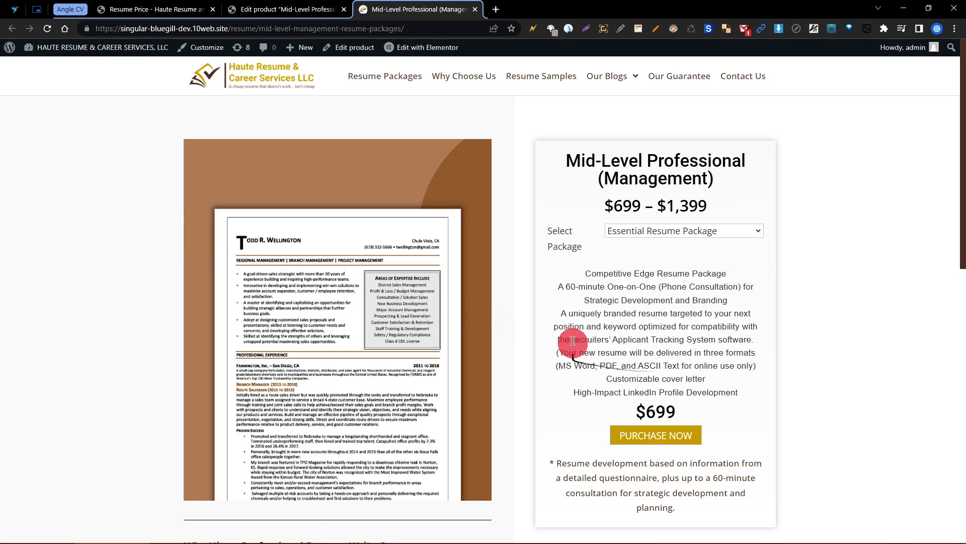
left_click_drag(586, 276, 738, 392)
left_click(608, 308)
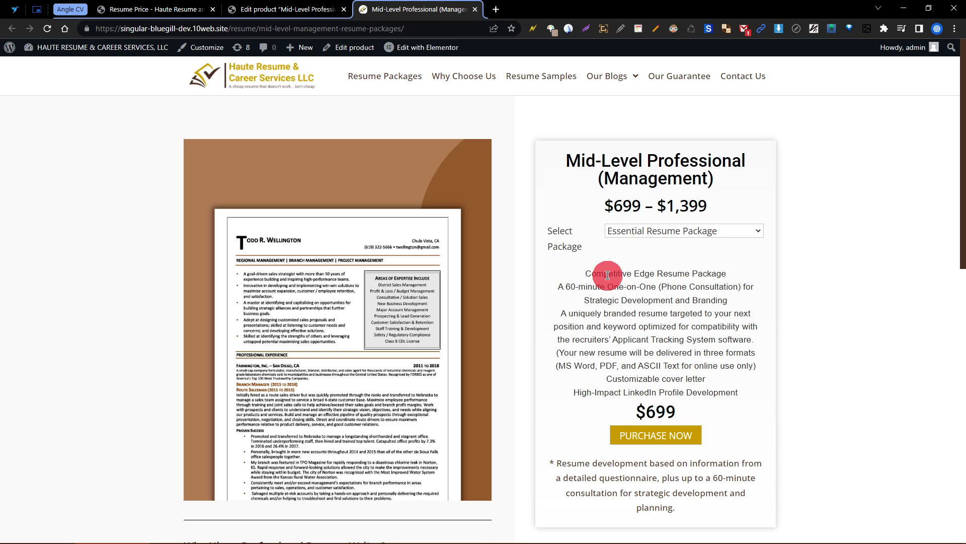
- Select Competitive Edge, then Get Hired, then Competitive Edge again to confirm the $999 package list
left_click(630, 233)
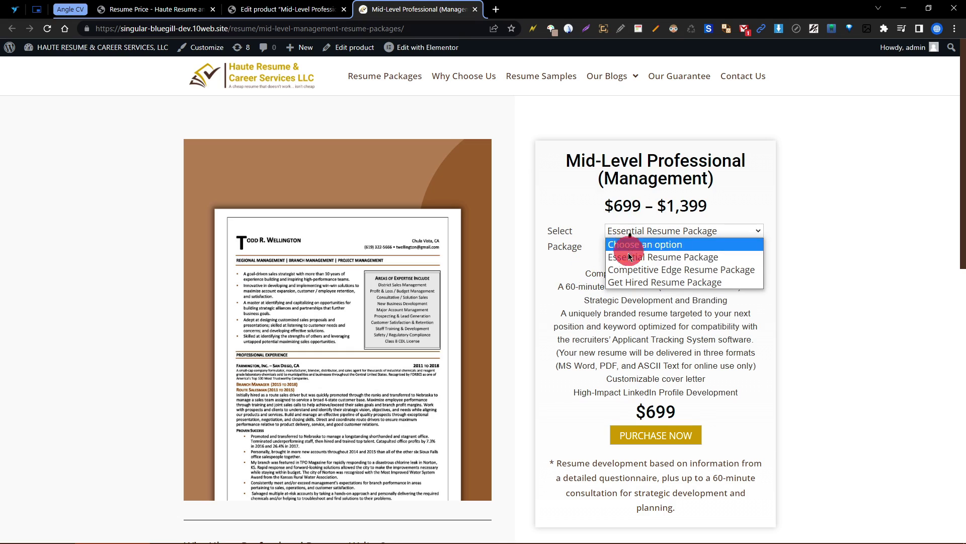
left_click(647, 267)
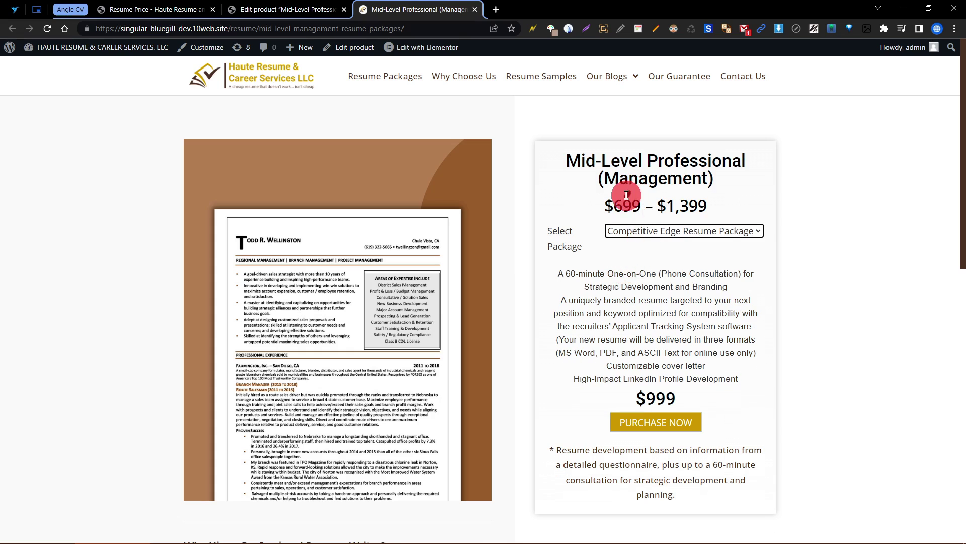
left_click(651, 232)
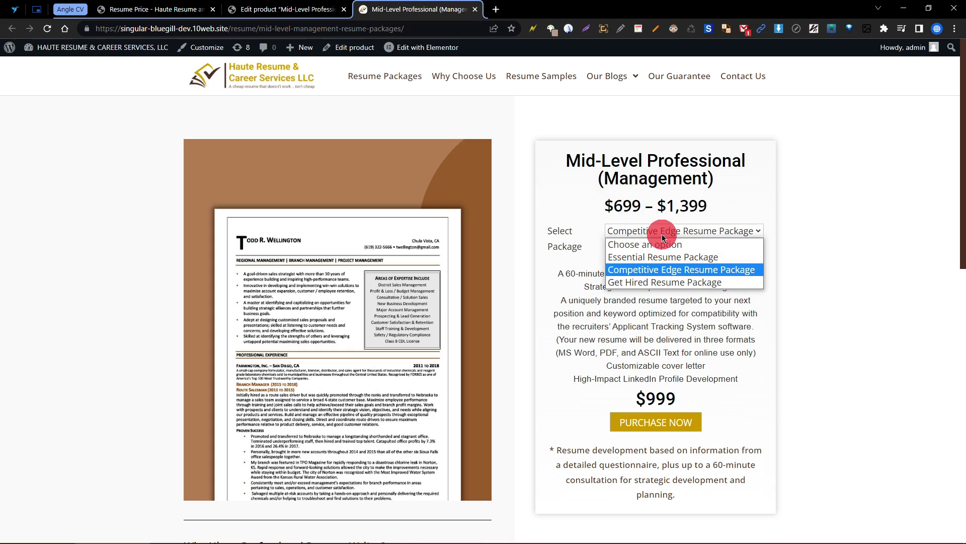
left_click(649, 279)
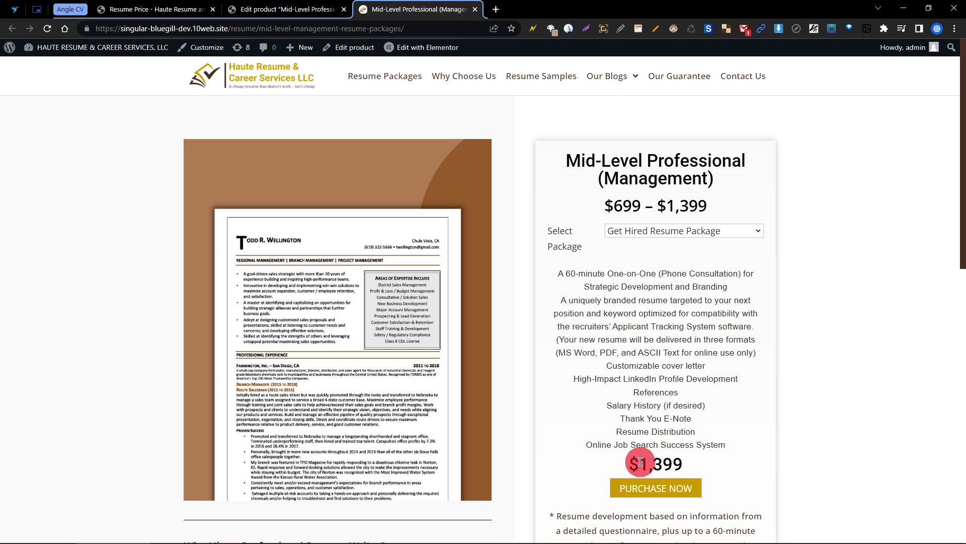
left_click(677, 235)
left_click(676, 266)
scroll(676, 264, "down", 1)
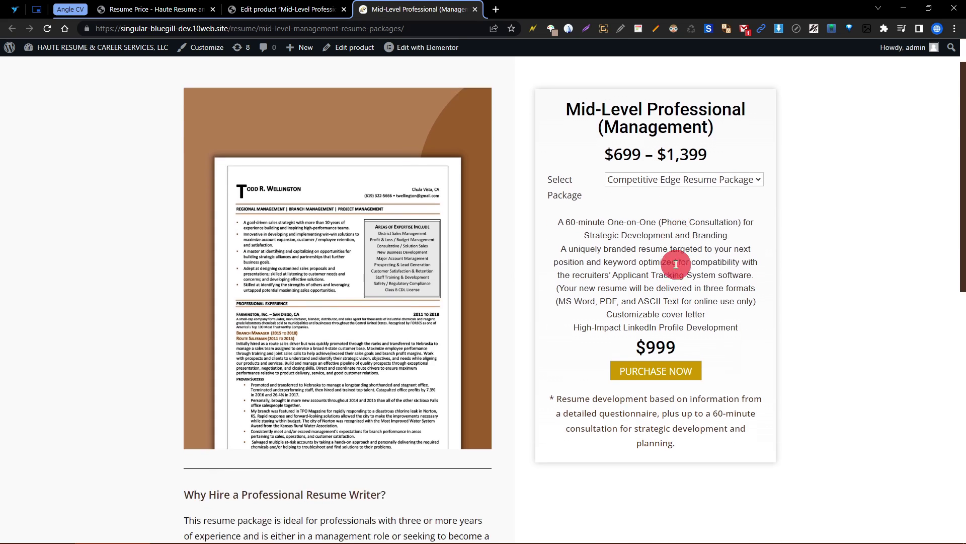
scroll(676, 264, "down", 5)
scroll(676, 263, "up", 8)
scroll(675, 264, "down", 2)
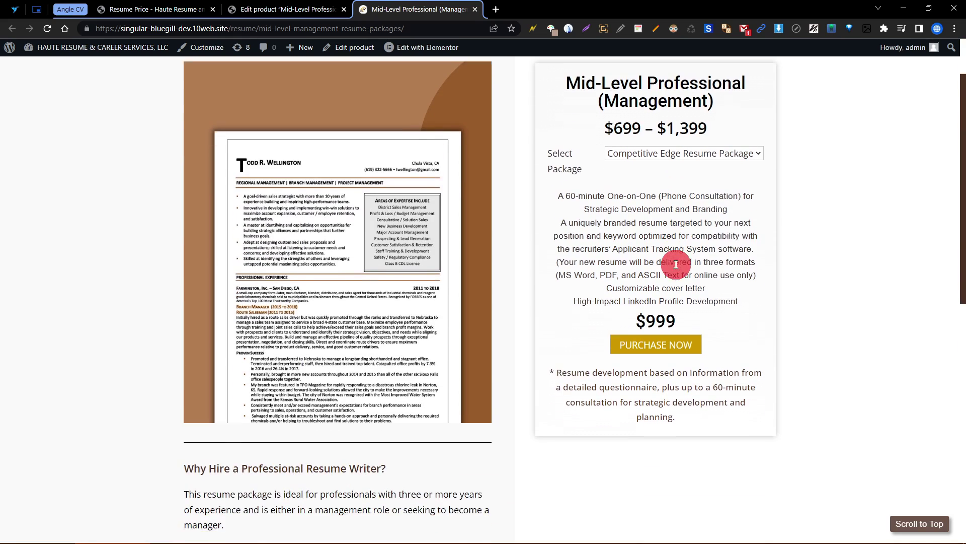